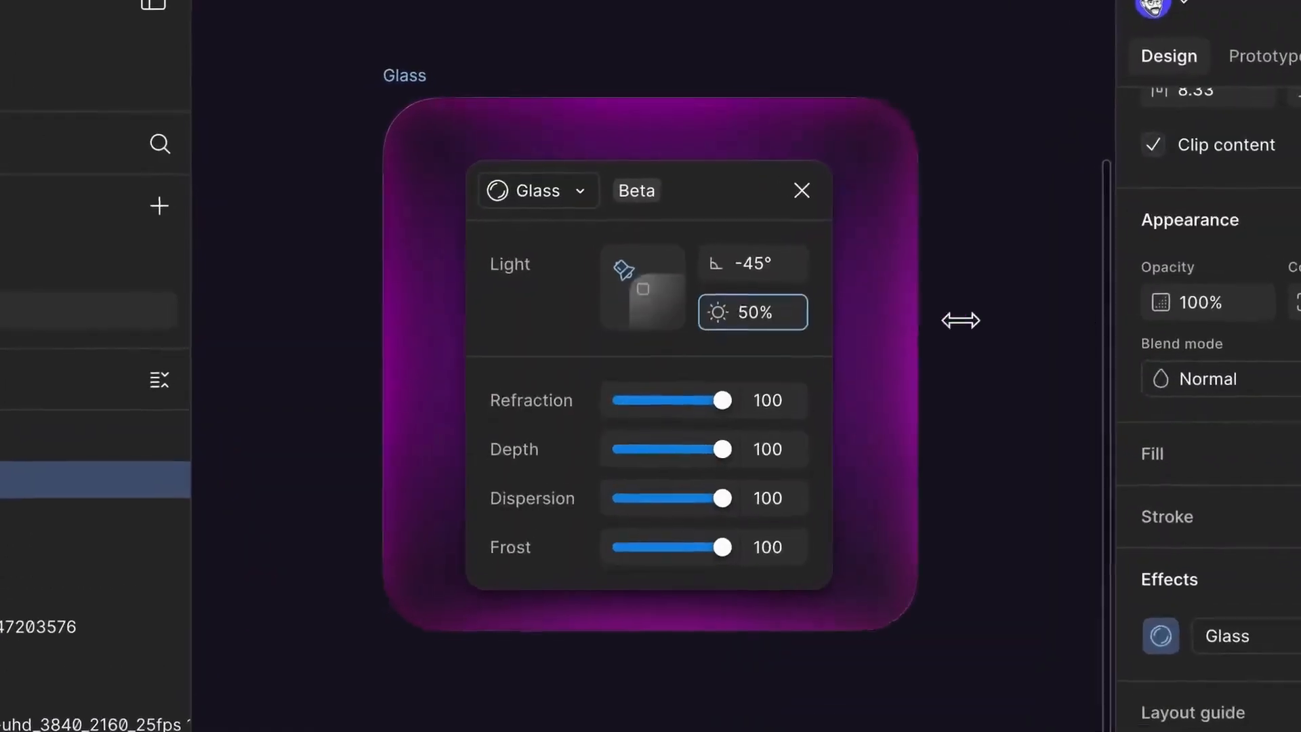
{"action": "mouse_move", "coordinate": [633, 291]}
{"action": "left_mouse_down"}
{"action": "mouse_move", "coordinate": [619, 328]}
{"action": "mouse_move", "coordinate": [665, 307]}
{"action": "mouse_move", "coordinate": [640, 345]}
{"action": "mouse_move", "coordinate": [632, 311]}
{"action": "left_mouse_up"}
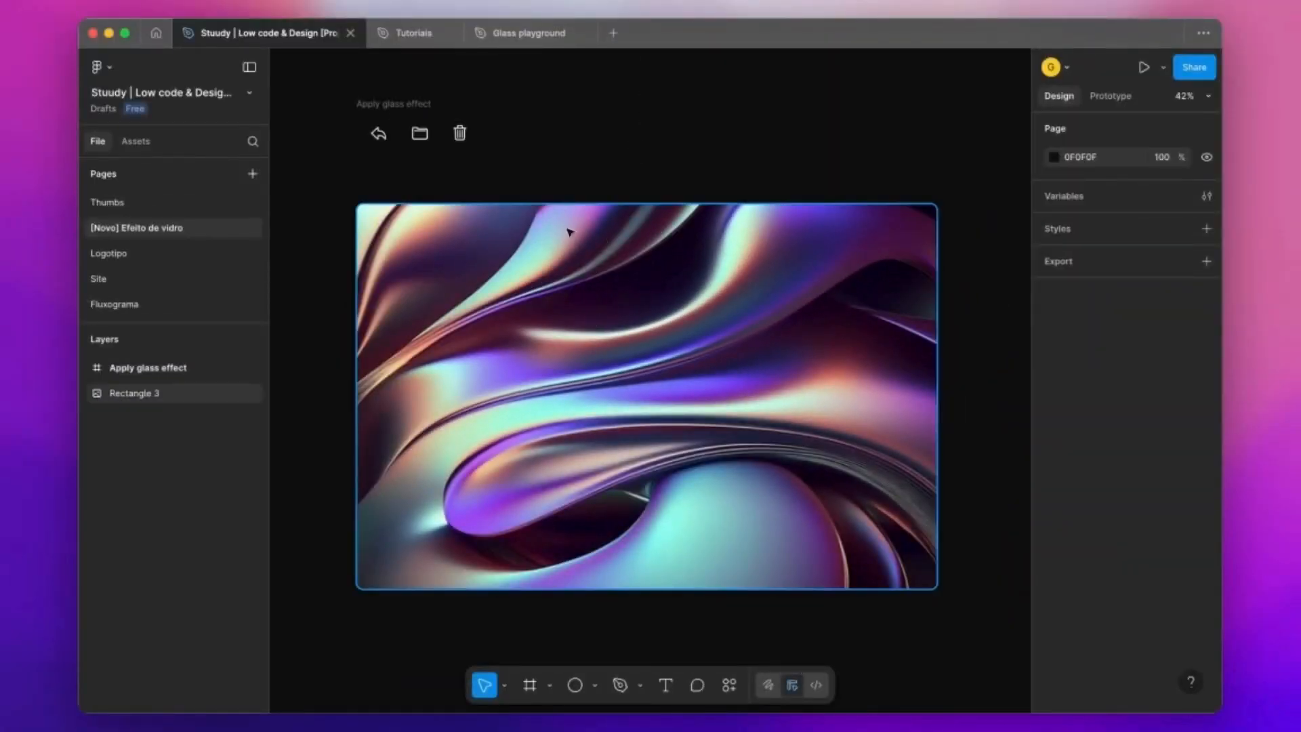
{"action": "left_click", "coordinate": [400, 106]}
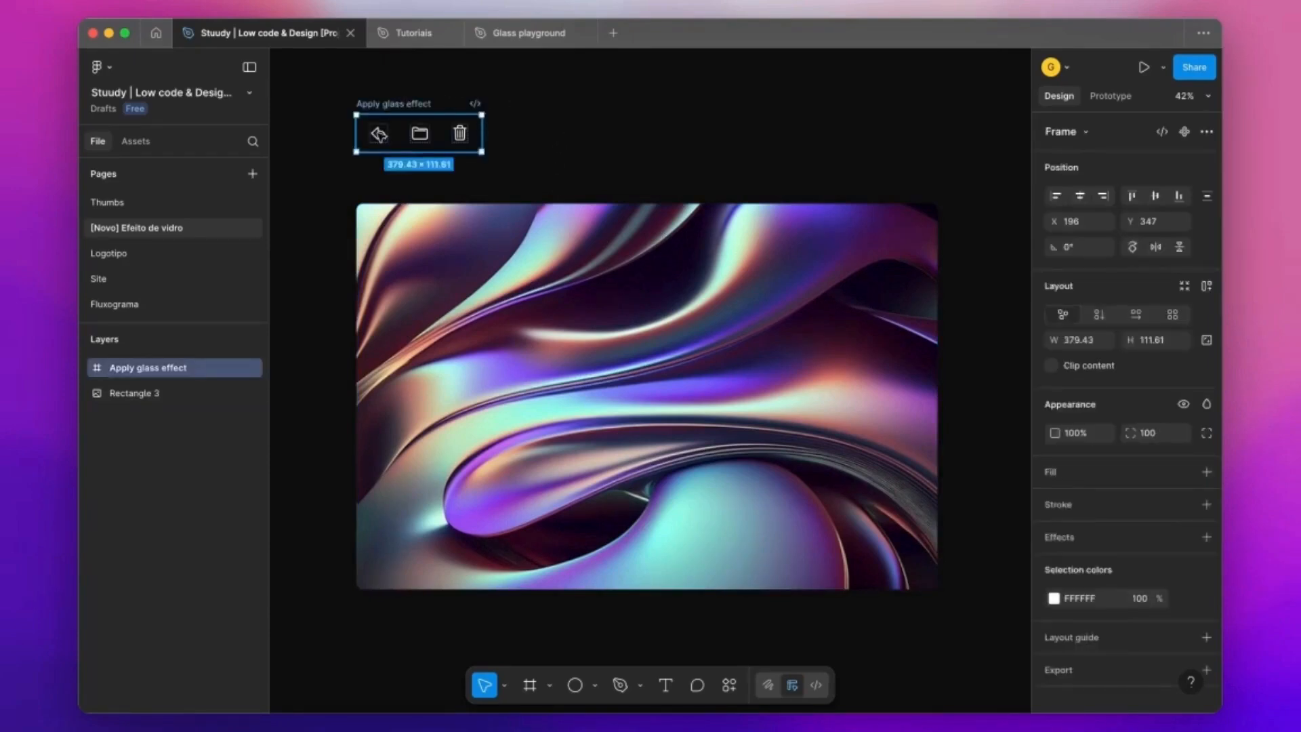
{"action": "left_click", "coordinate": [460, 92]}
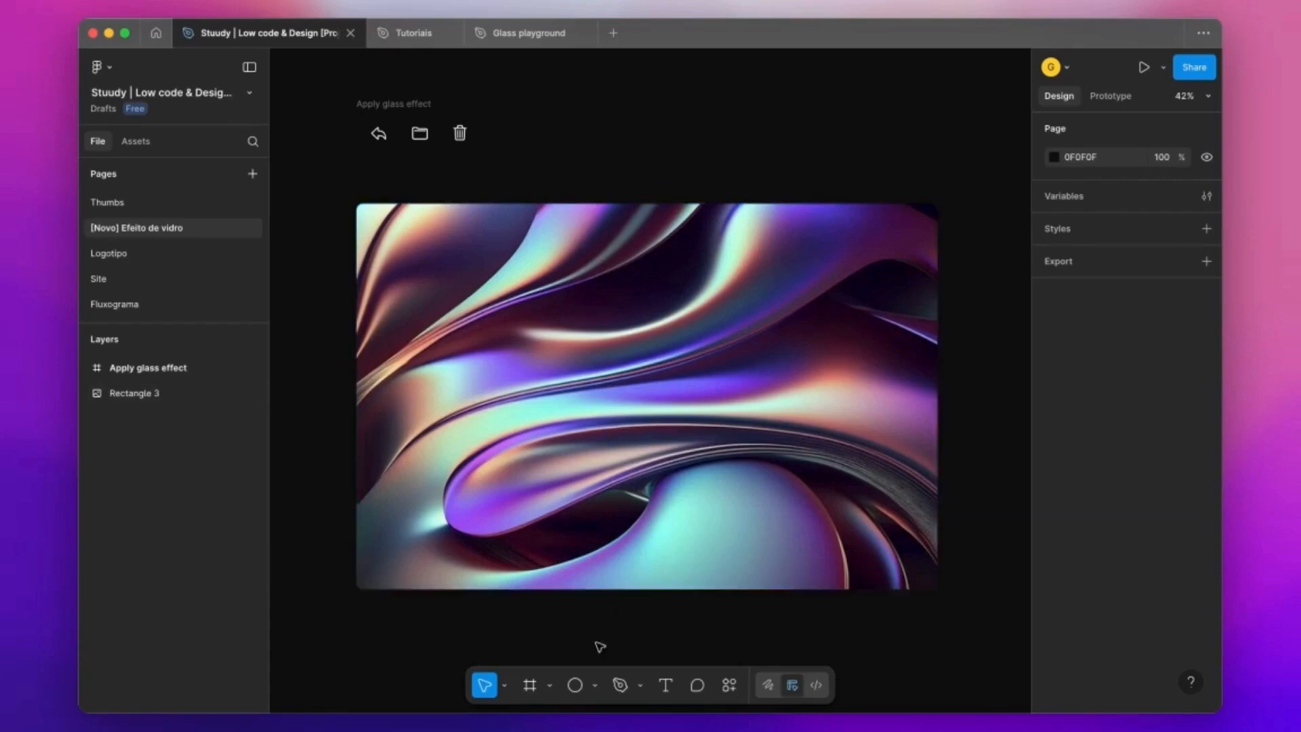
{"action": "left_click", "coordinate": [575, 685]}
{"action": "left_click_drag", "start_coordinate": [552, 336], "coordinate": [666, 449]}
{"action": "left_click_drag", "start_coordinate": [611, 396], "coordinate": [621, 393]}
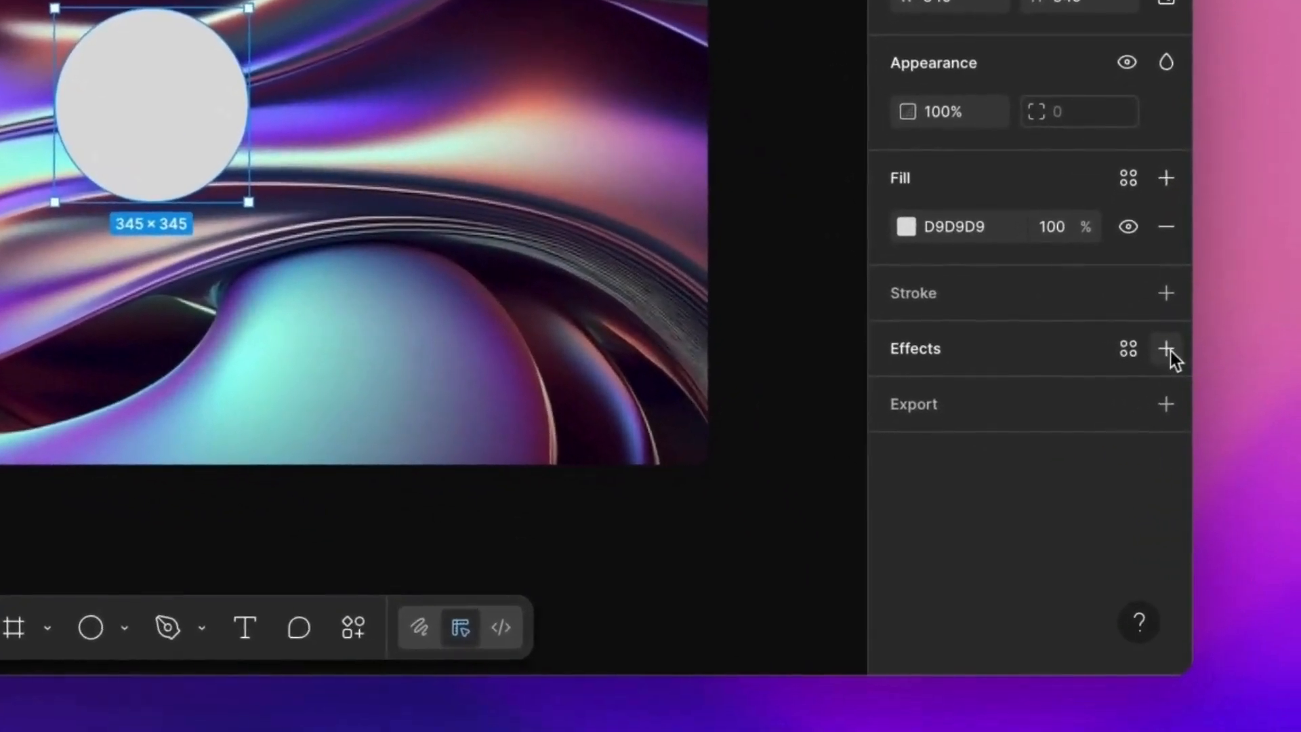
{"action": "left_click", "coordinate": [1166, 348]}
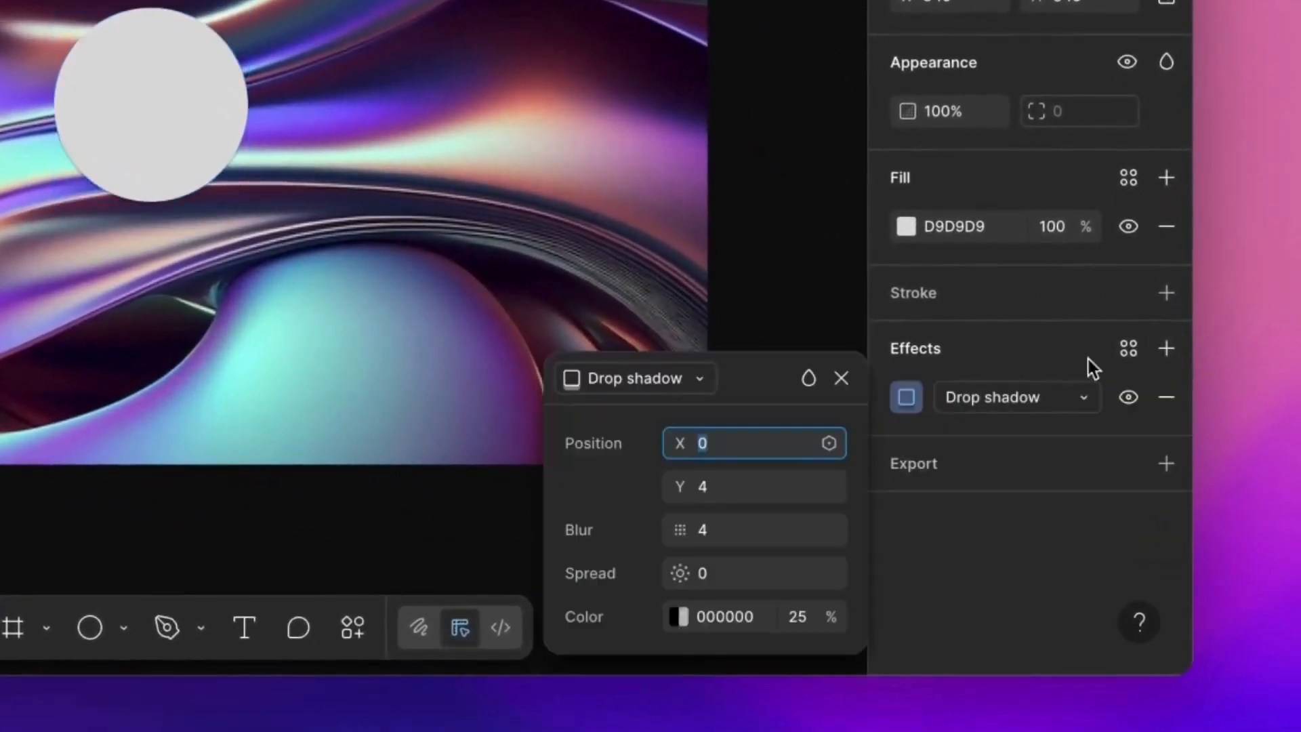
{"action": "left_click", "coordinate": [655, 379]}
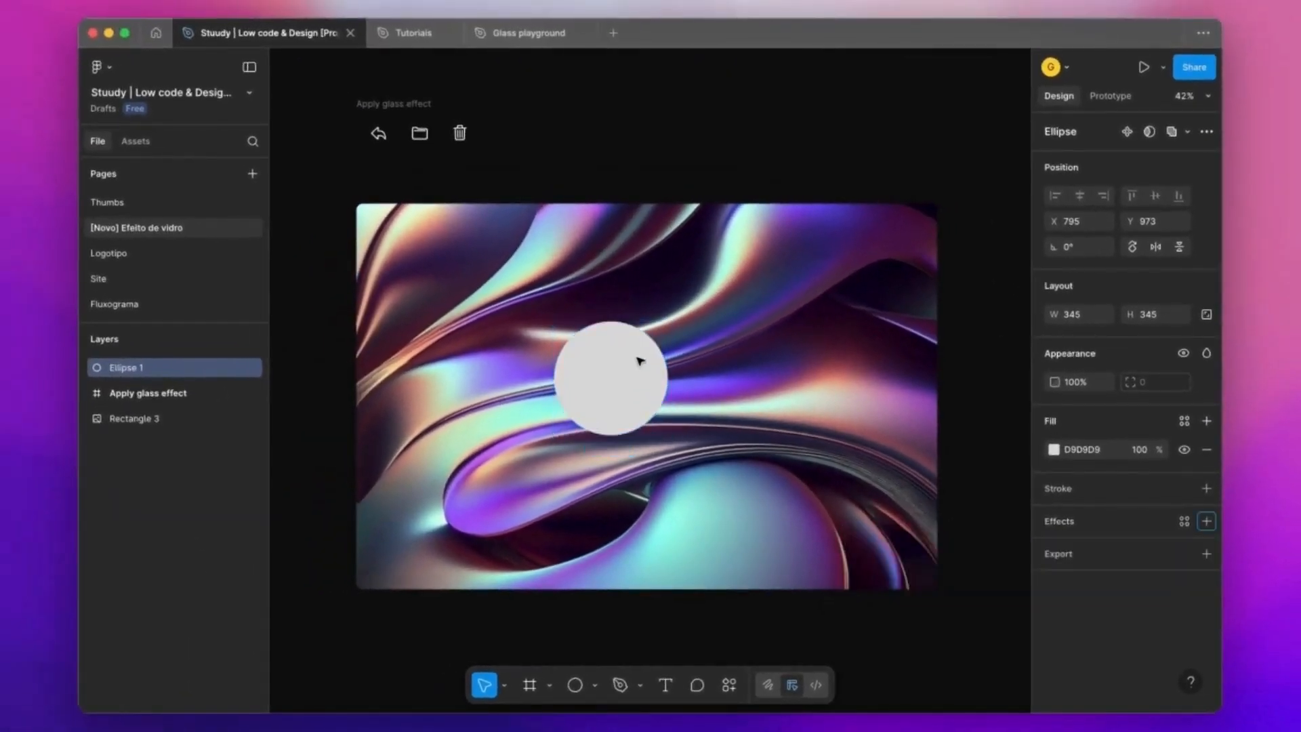
{"action": "key", "text": "Delete"}
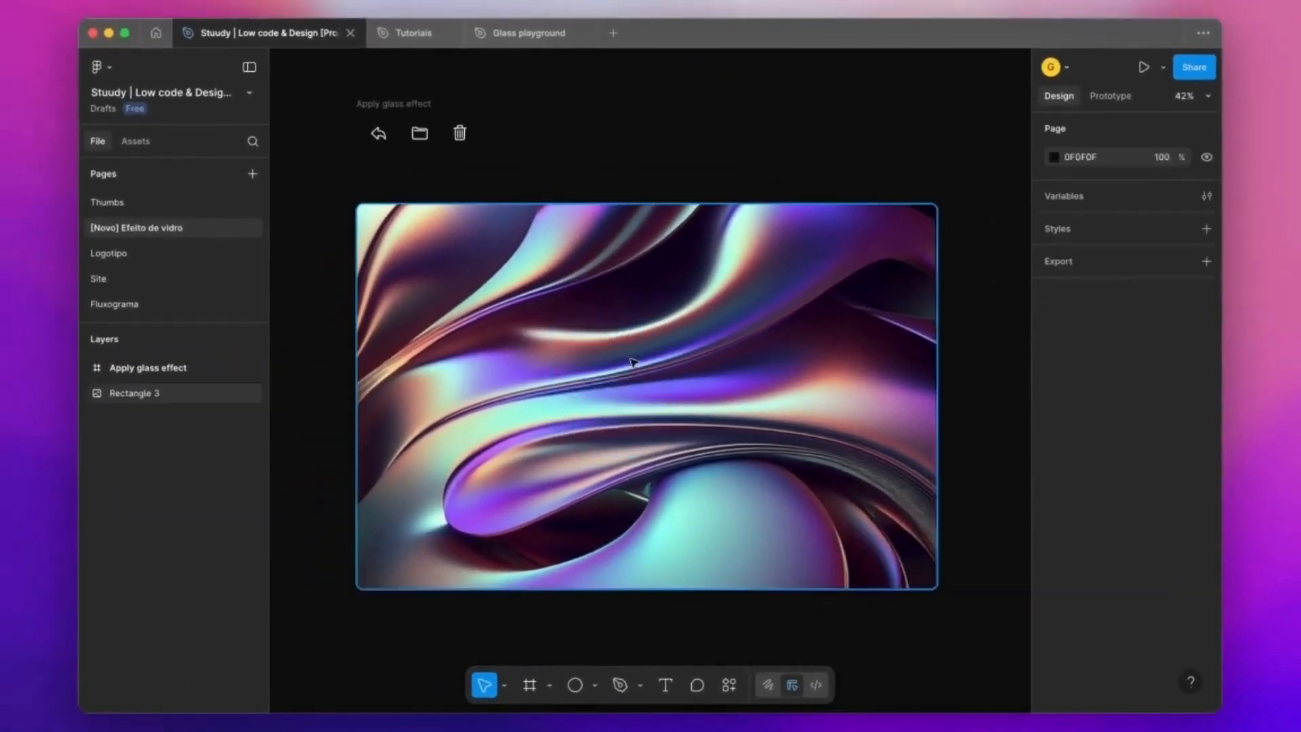
Step: Draw a square frame about 386 × 386 over the middle of the image and apply a Glass effect to it
{"action": "left_click", "coordinate": [531, 686]}
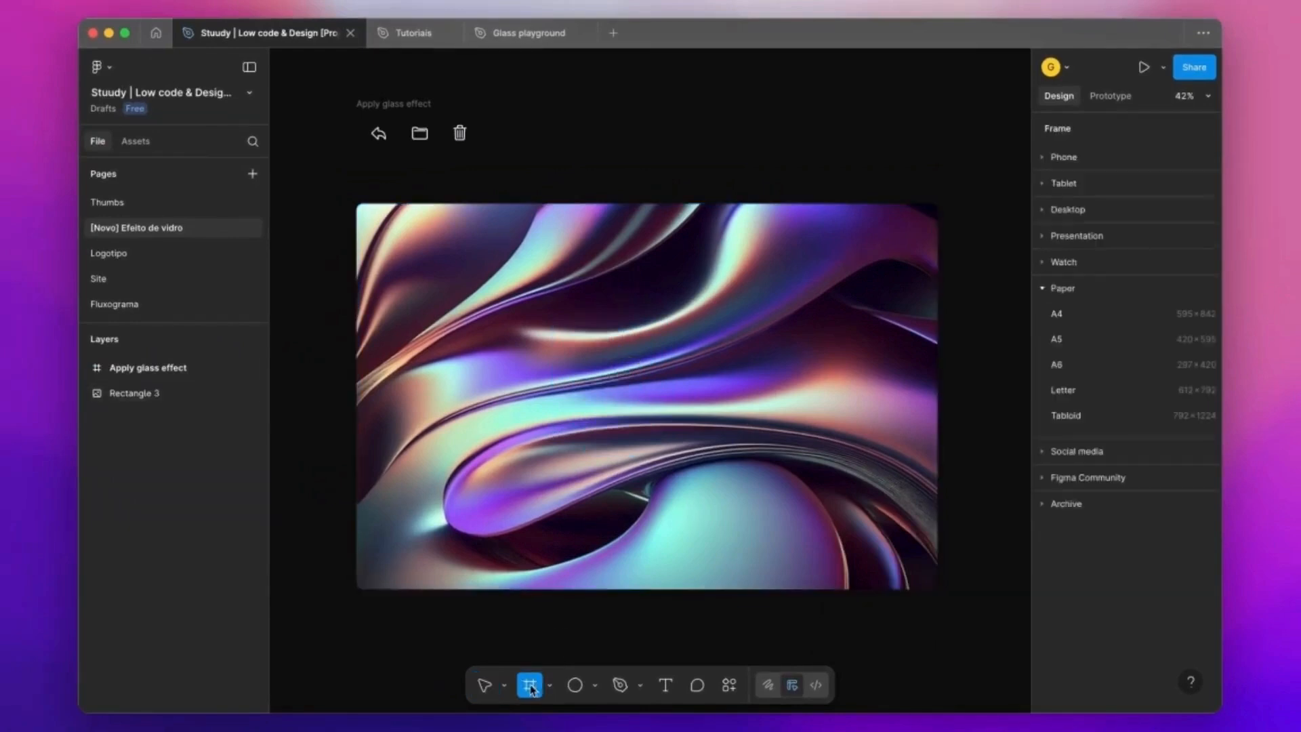
{"action": "mouse_move", "coordinate": [534, 319]}
{"action": "left_mouse_down"}
{"action": "mouse_move", "coordinate": [633, 435]}
{"action": "mouse_move", "coordinate": [660, 447]}
{"action": "left_mouse_up"}
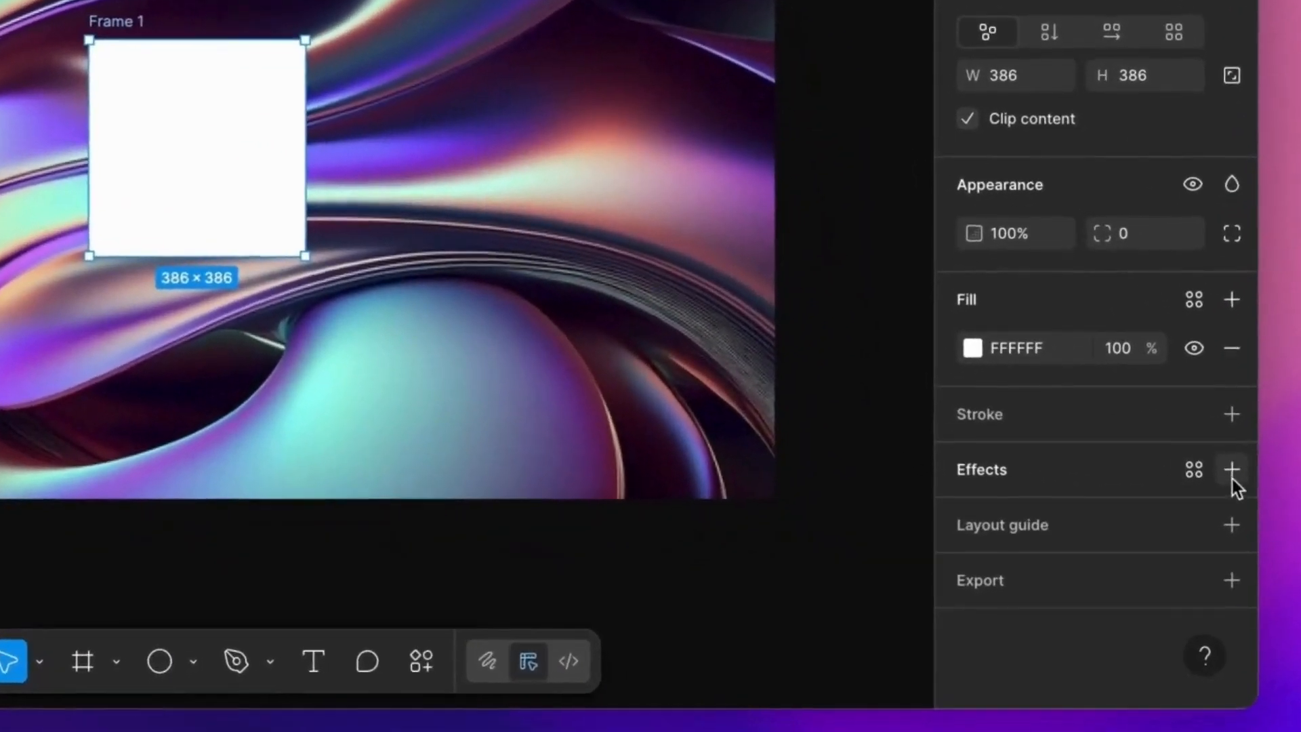
{"action": "left_click", "coordinate": [1206, 571]}
{"action": "left_click", "coordinate": [709, 415]}
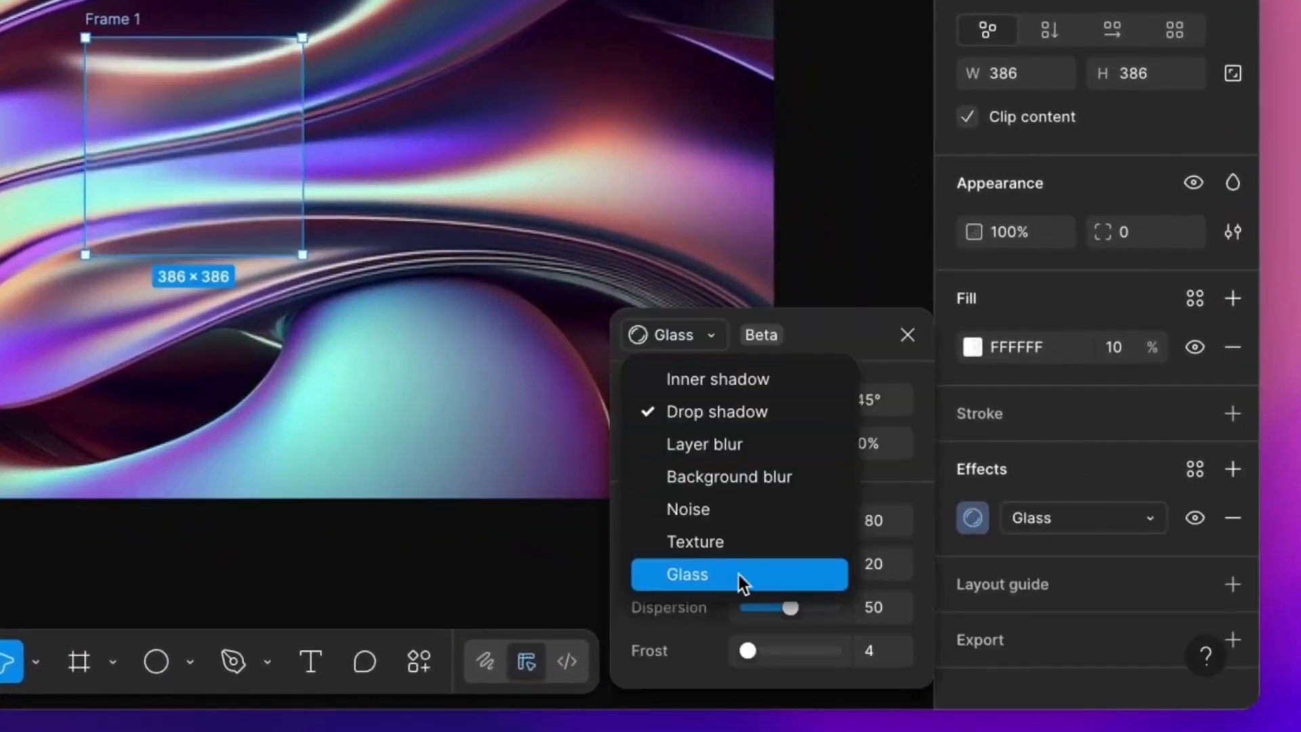
{"action": "left_click", "coordinate": [737, 574]}
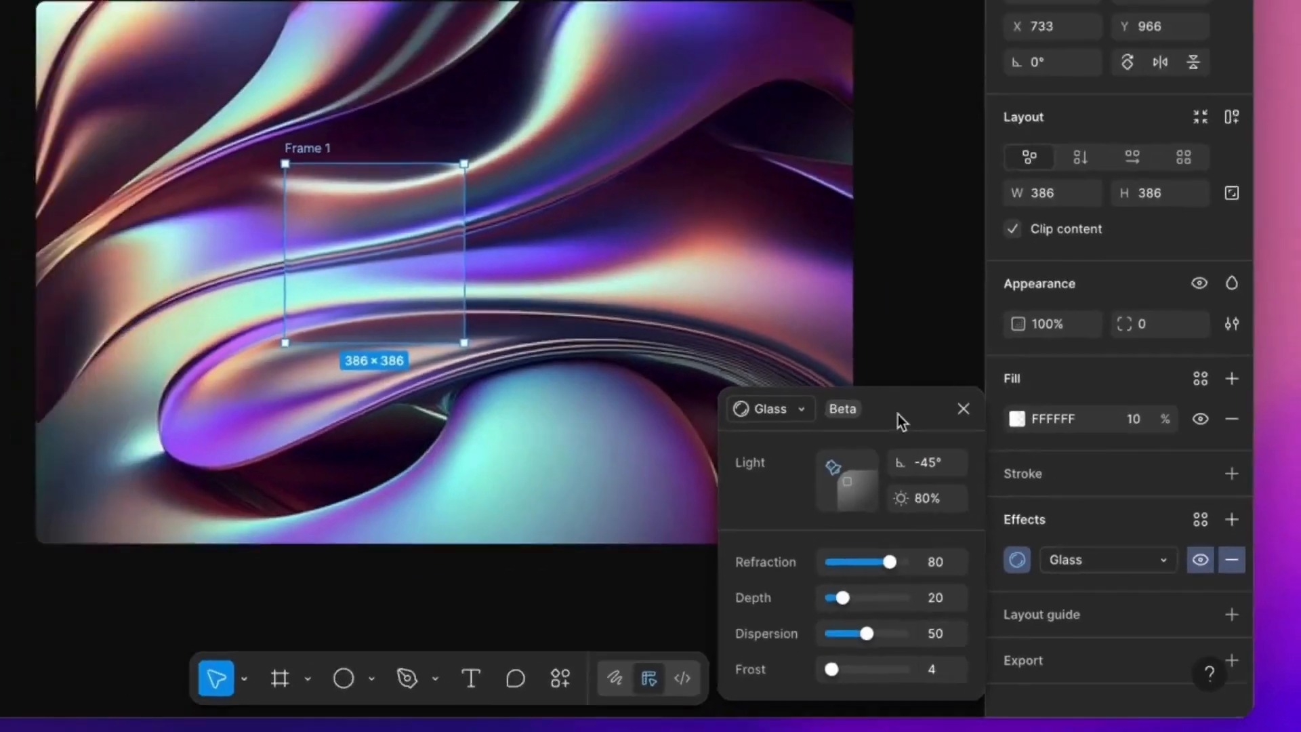
Step: Set the Glass effect's light angle to 45° and its light intensity to 100%
{"action": "left_click_drag", "start_coordinate": [832, 335], "coordinate": [639, 5]}
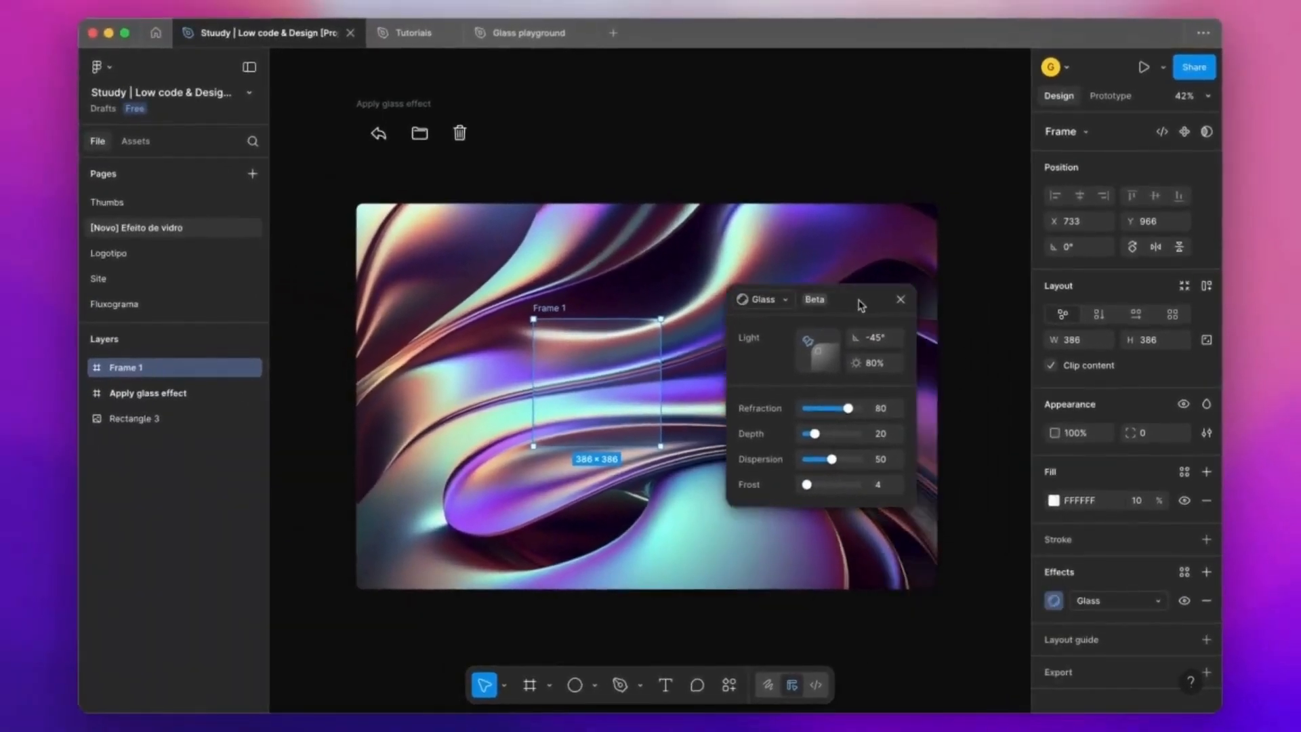
{"action": "left_click_drag", "start_coordinate": [858, 301], "coordinate": [851, 296]}
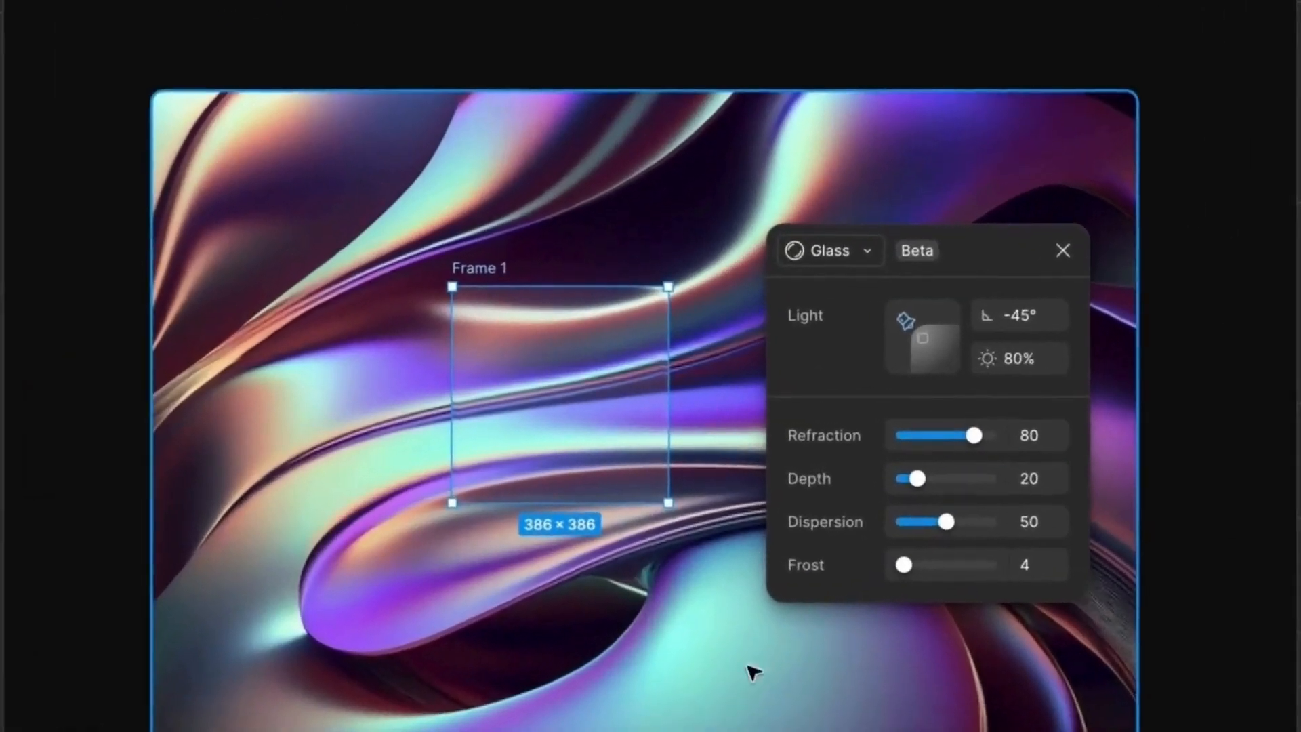
{"action": "left_click_drag", "start_coordinate": [996, 248], "coordinate": [988, 239]}
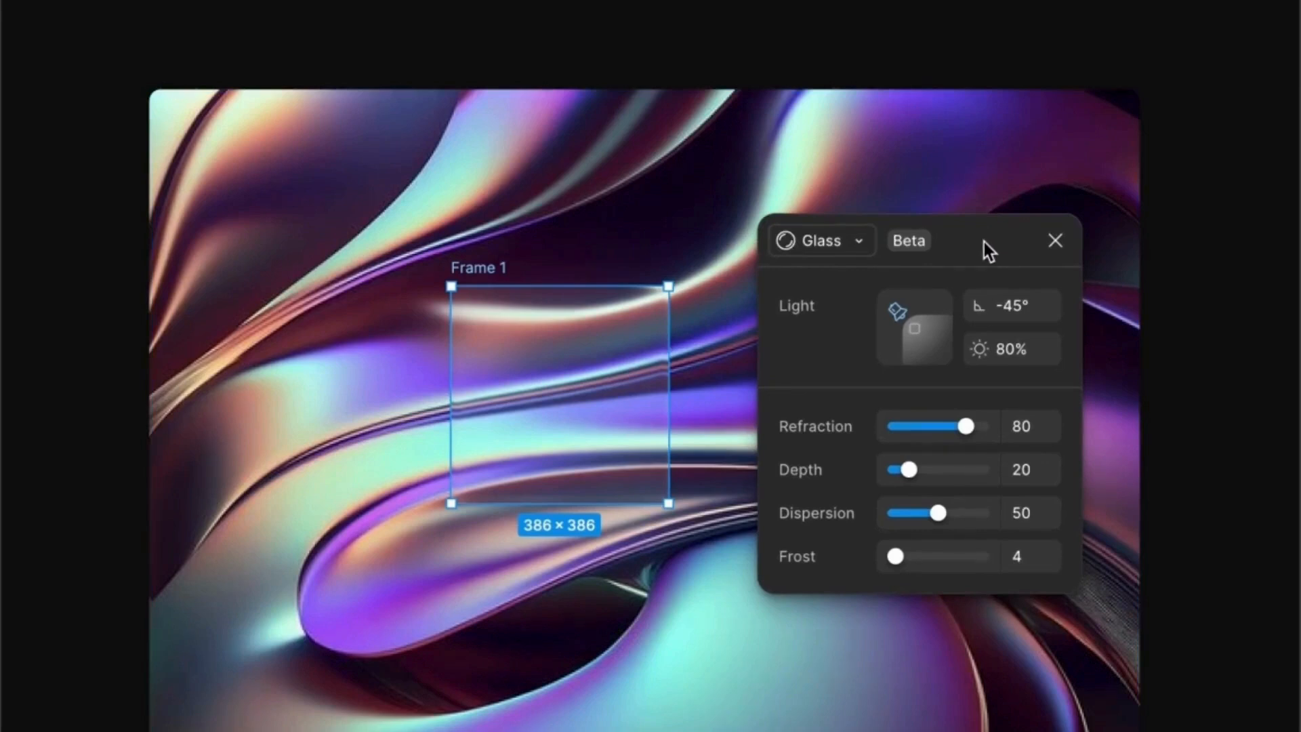
{"action": "left_click_drag", "start_coordinate": [984, 241], "coordinate": [983, 240]}
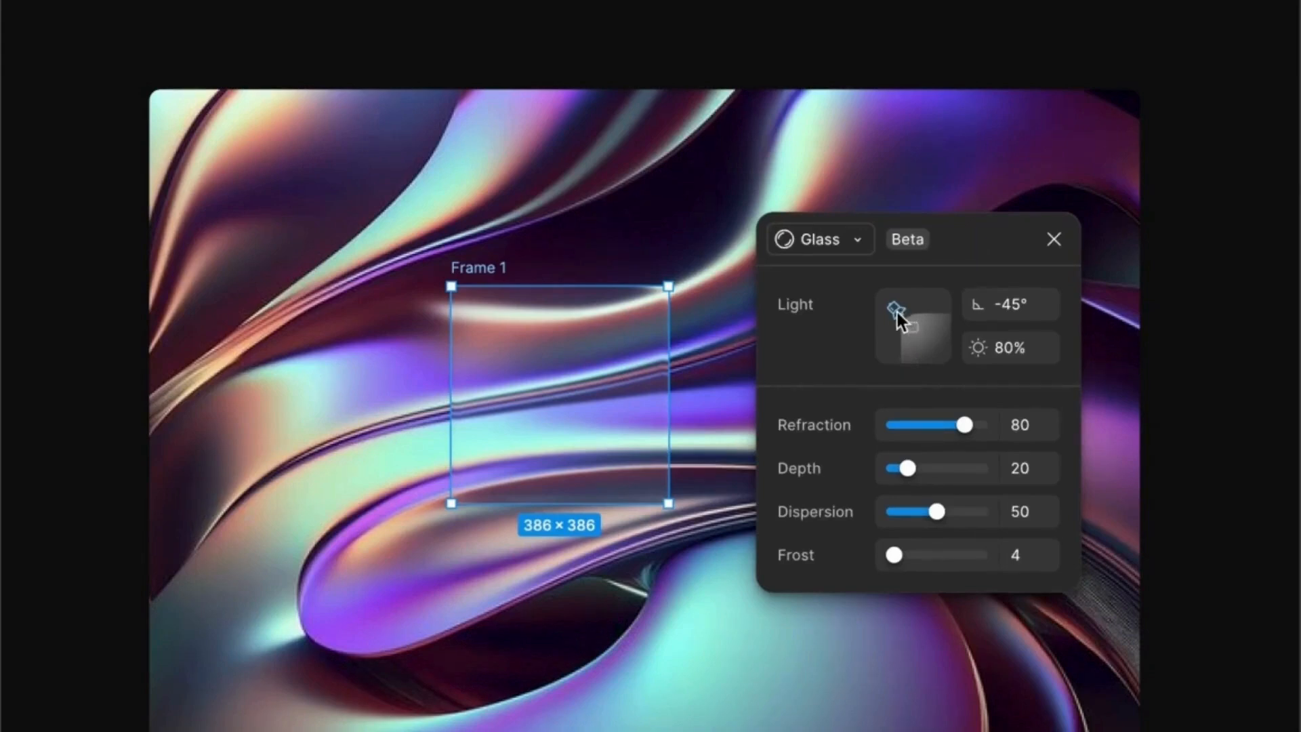
{"action": "left_click_drag", "start_coordinate": [897, 311], "coordinate": [945, 301]}
{"action": "scroll", "coordinate": [702, 338], "scroll_direction": "up", "scroll_amount": 3}
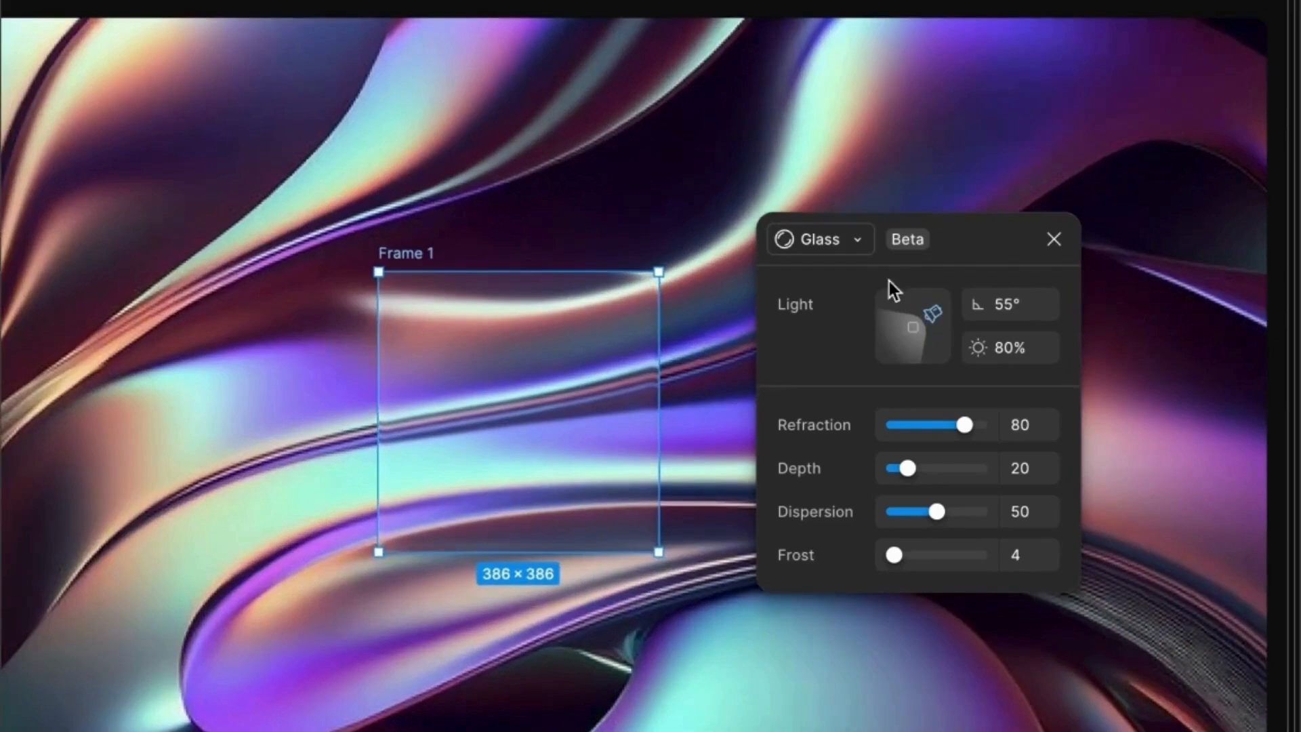
{"action": "left_click", "coordinate": [1000, 339]}
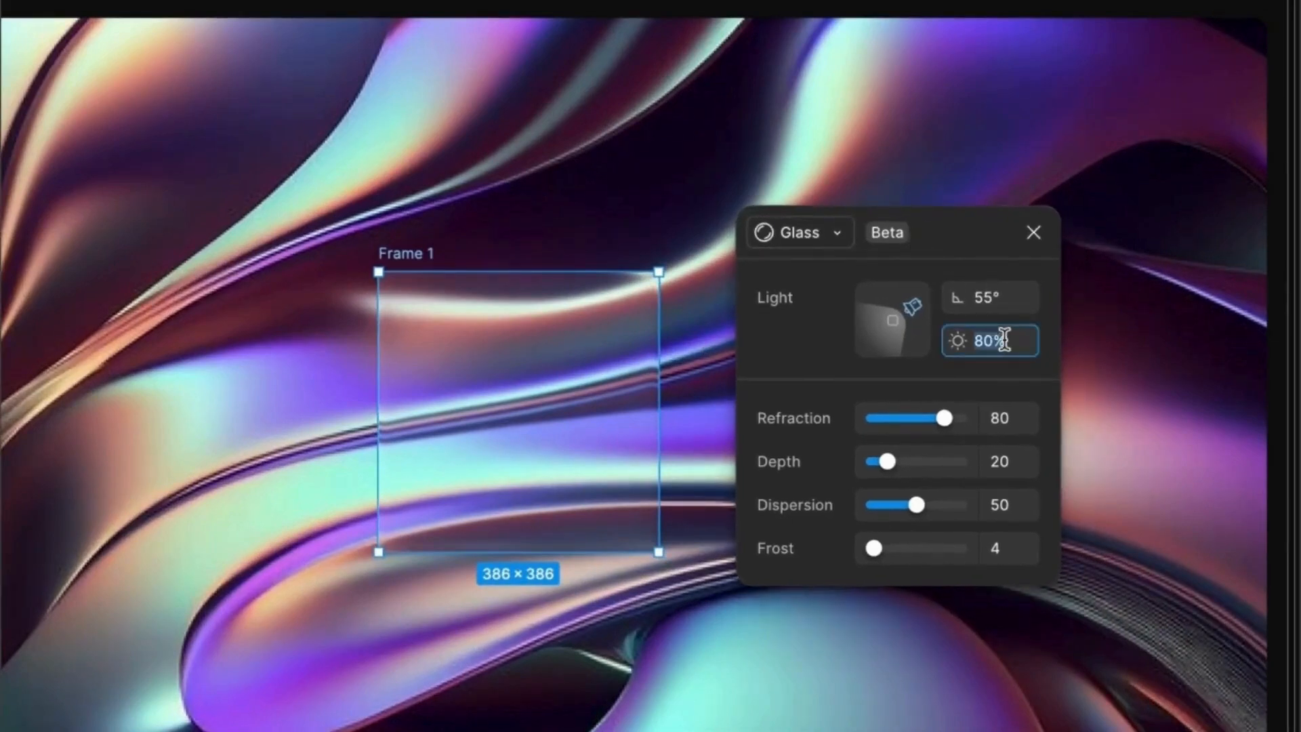
{"action": "type", "text": "100"}
{"action": "key", "text": "Return"}
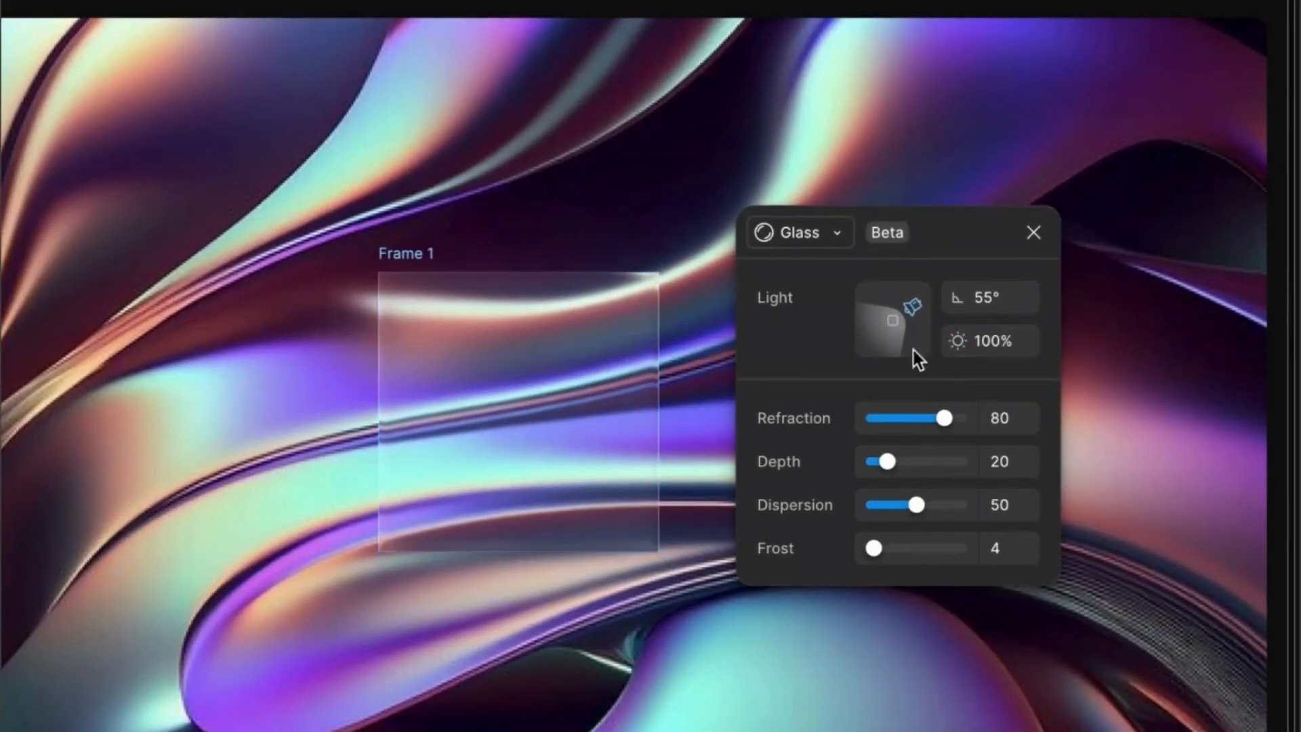
{"action": "left_click_drag", "start_coordinate": [915, 309], "coordinate": [928, 284]}
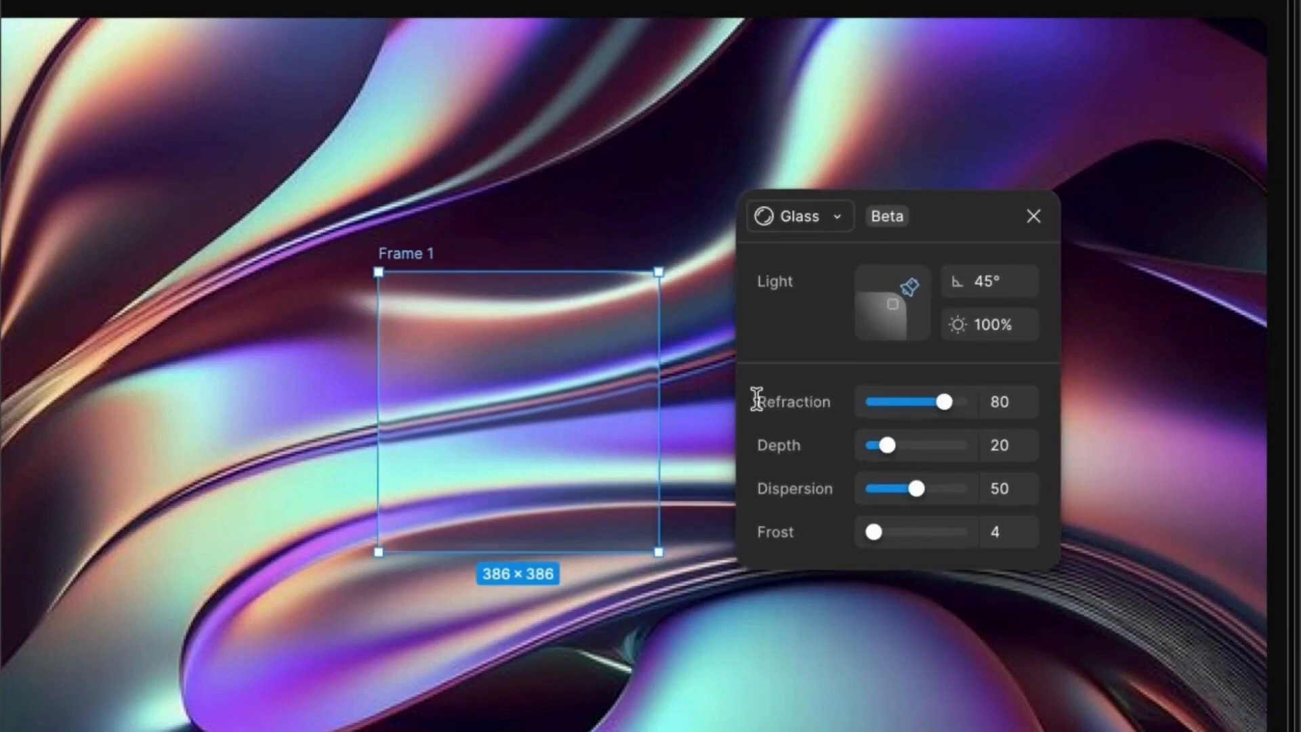
Step: Set the glass refraction to 100 and move the frame up and to the left over the image's curved edges
{"action": "left_click_drag", "start_coordinate": [754, 400], "coordinate": [806, 401]}
{"action": "left_click", "coordinate": [836, 399]}
{"action": "mouse_move", "coordinate": [945, 400]}
{"action": "left_mouse_down"}
{"action": "mouse_move", "coordinate": [874, 404]}
{"action": "mouse_move", "coordinate": [968, 409]}
{"action": "left_mouse_up"}
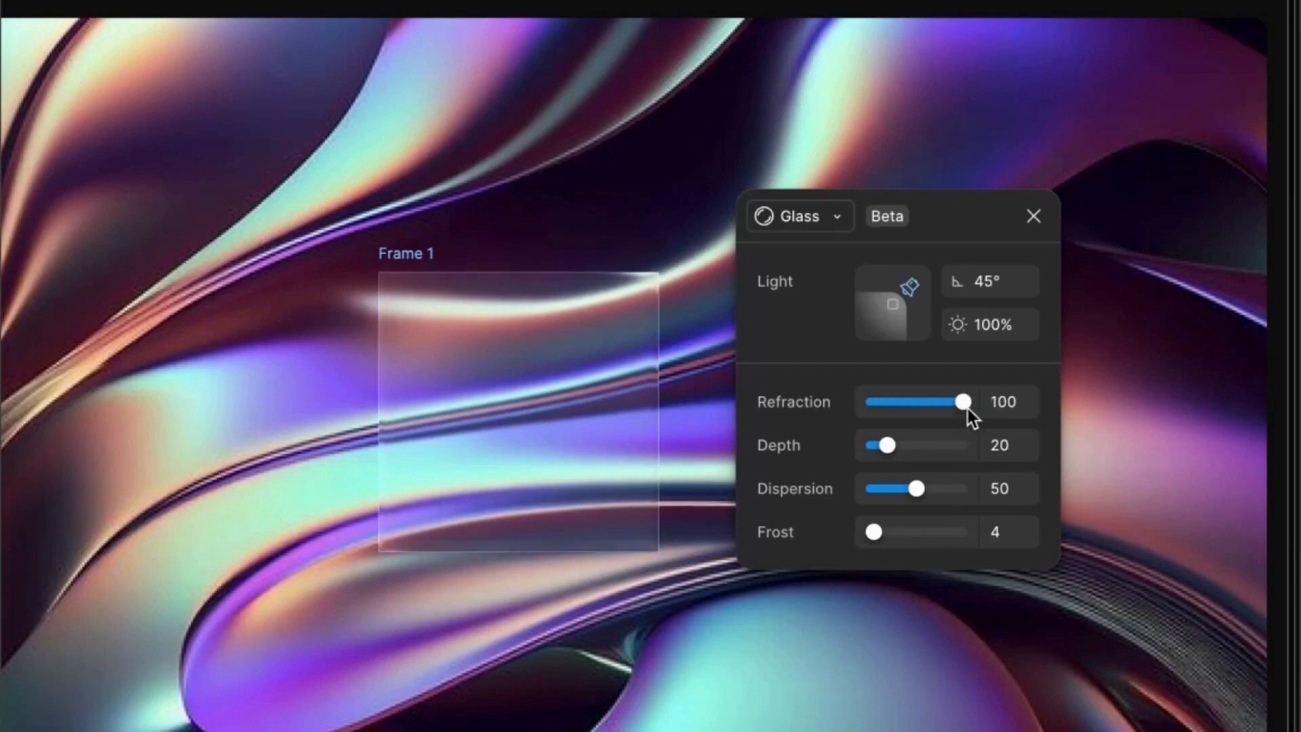
{"action": "left_click_drag", "start_coordinate": [589, 435], "coordinate": [456, 360]}
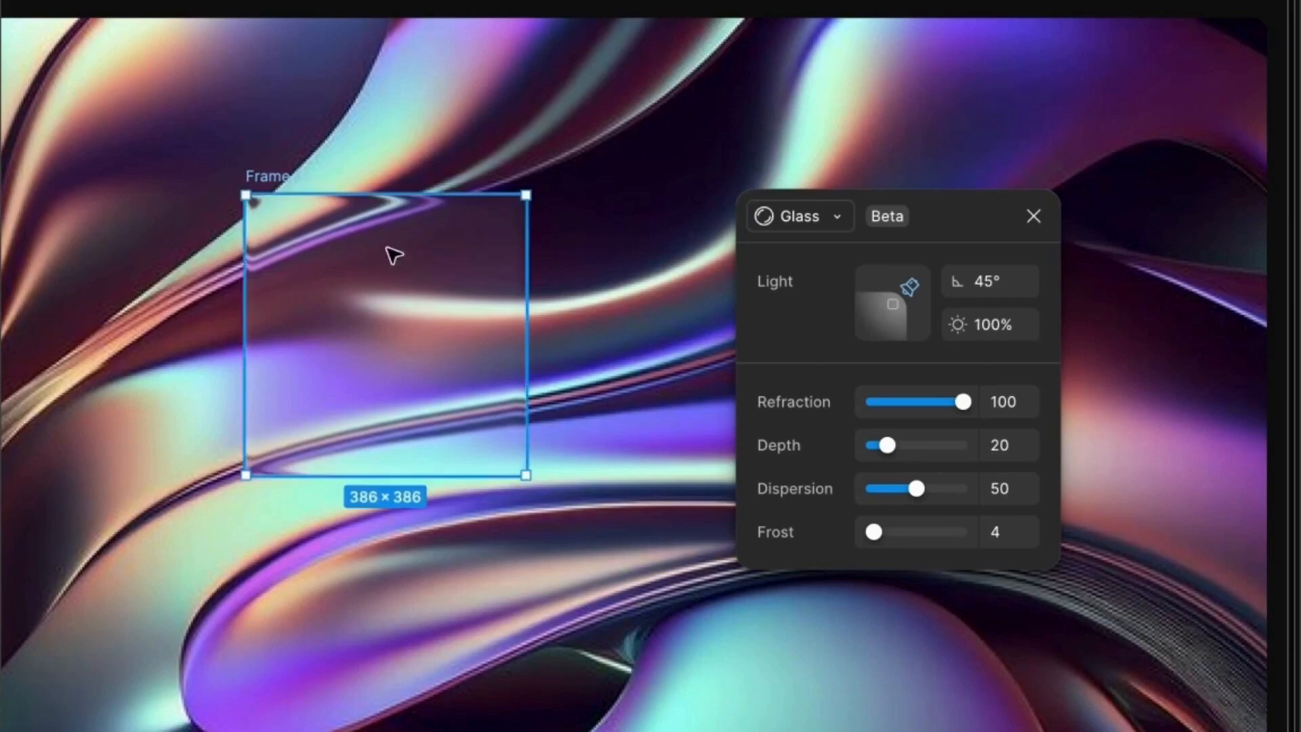
{"action": "scroll", "coordinate": [379, 223], "scroll_direction": "up", "scroll_amount": 3}
{"action": "scroll", "coordinate": [373, 215], "scroll_direction": "up", "scroll_amount": 3}
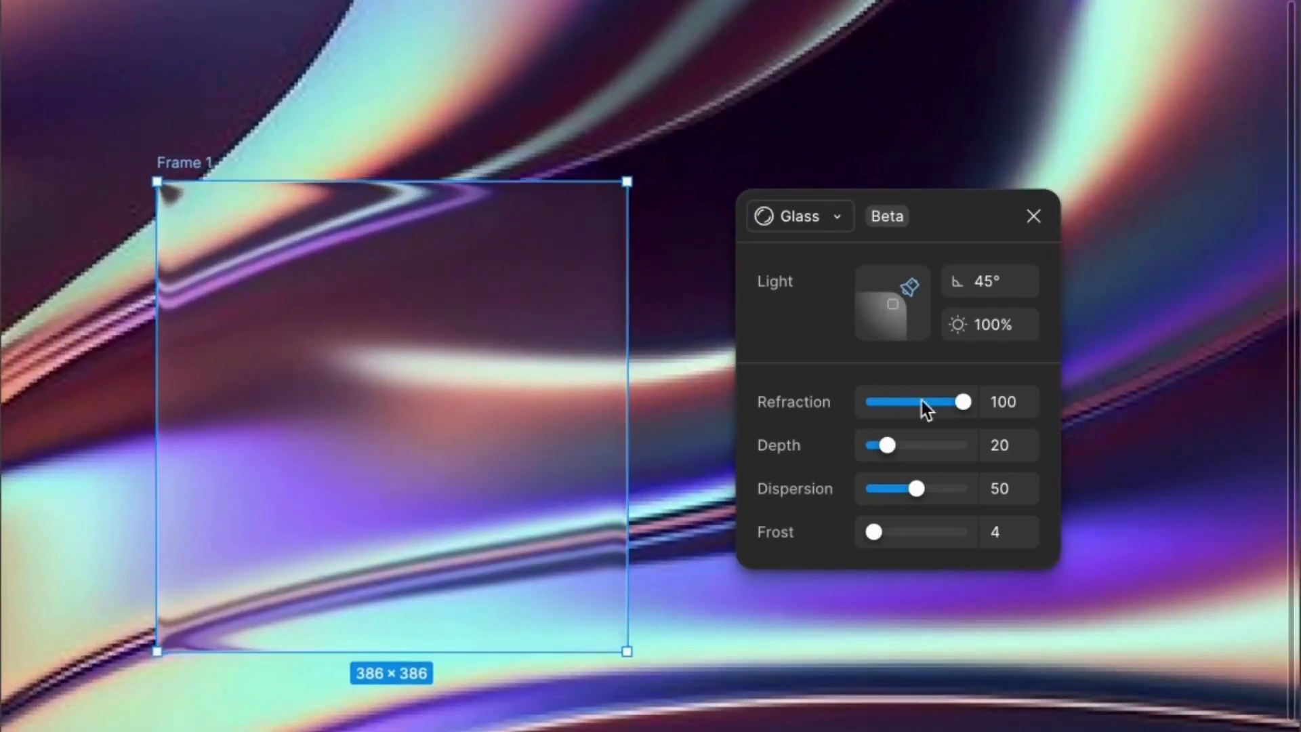
{"action": "mouse_move", "coordinate": [963, 401]}
{"action": "left_mouse_down"}
{"action": "mouse_move", "coordinate": [862, 400]}
{"action": "mouse_move", "coordinate": [985, 408]}
{"action": "left_mouse_up"}
{"action": "left_click", "coordinate": [987, 407]}
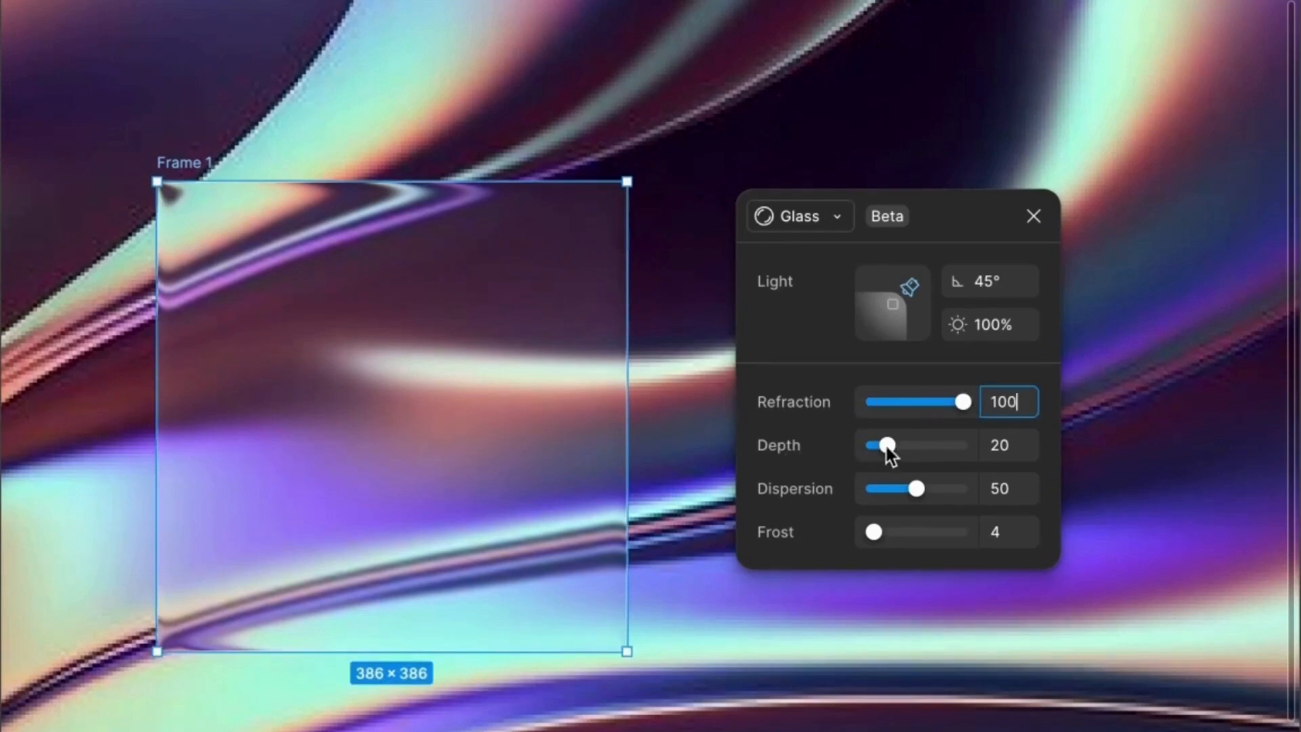
Step: Set the glass depth and dispersion to 100 each, and nudge the frame slightly across the image
{"action": "left_click_drag", "start_coordinate": [887, 449], "coordinate": [977, 448]}
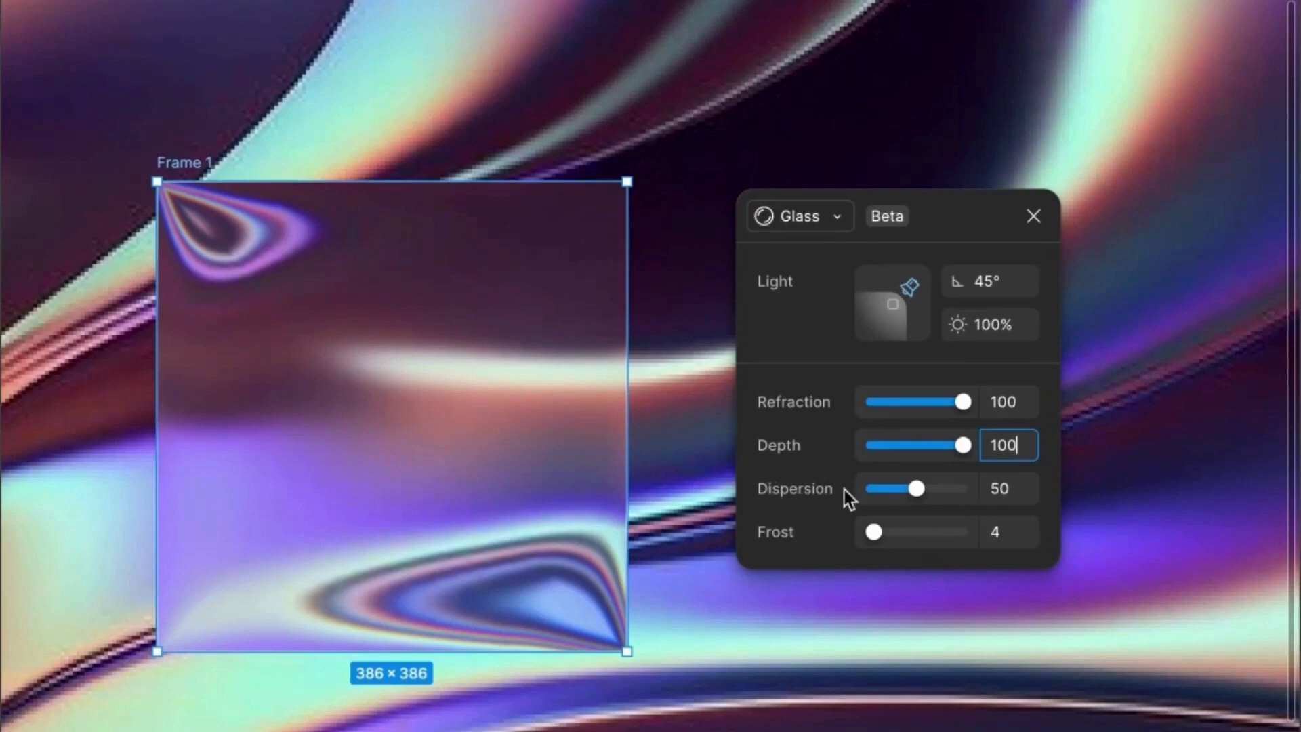
{"action": "left_click_drag", "start_coordinate": [917, 490], "coordinate": [964, 490]}
{"action": "scroll", "coordinate": [517, 630], "scroll_direction": "up", "scroll_amount": 4}
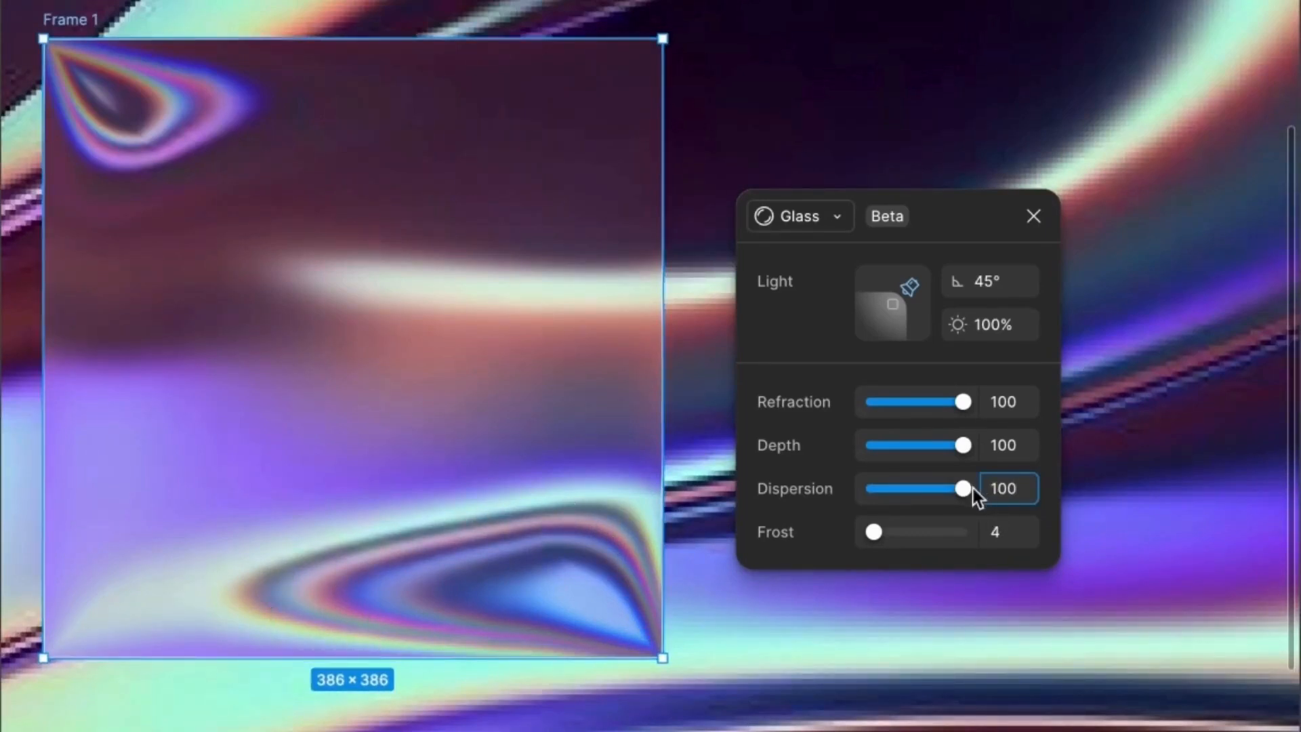
{"action": "mouse_move", "coordinate": [965, 490]}
{"action": "left_mouse_down"}
{"action": "mouse_move", "coordinate": [868, 494]}
{"action": "mouse_move", "coordinate": [981, 492]}
{"action": "left_mouse_up"}
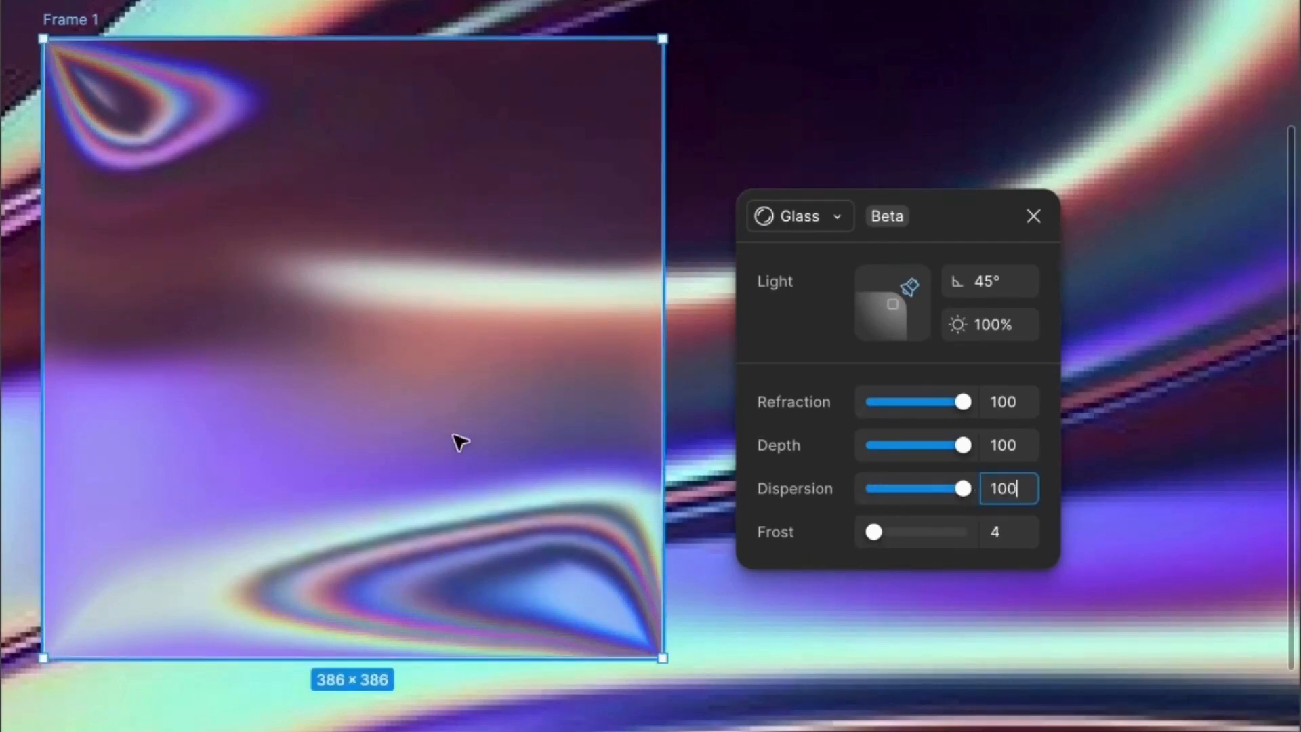
{"action": "left_click_drag", "start_coordinate": [461, 441], "coordinate": [493, 435]}
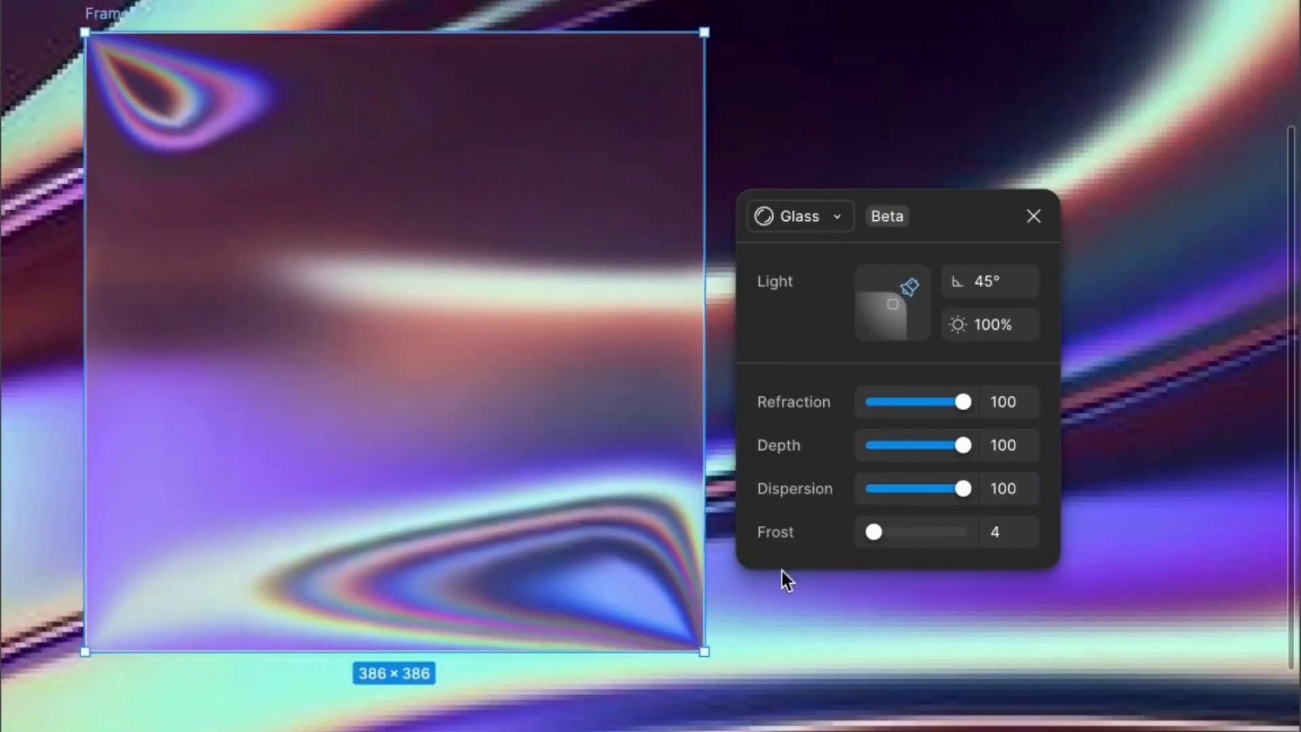
Step: Try the glass frost at 100, and settle on a frost value of 20
{"action": "left_click_drag", "start_coordinate": [874, 531], "coordinate": [939, 534]}
{"action": "left_click_drag", "start_coordinate": [947, 534], "coordinate": [965, 534]}
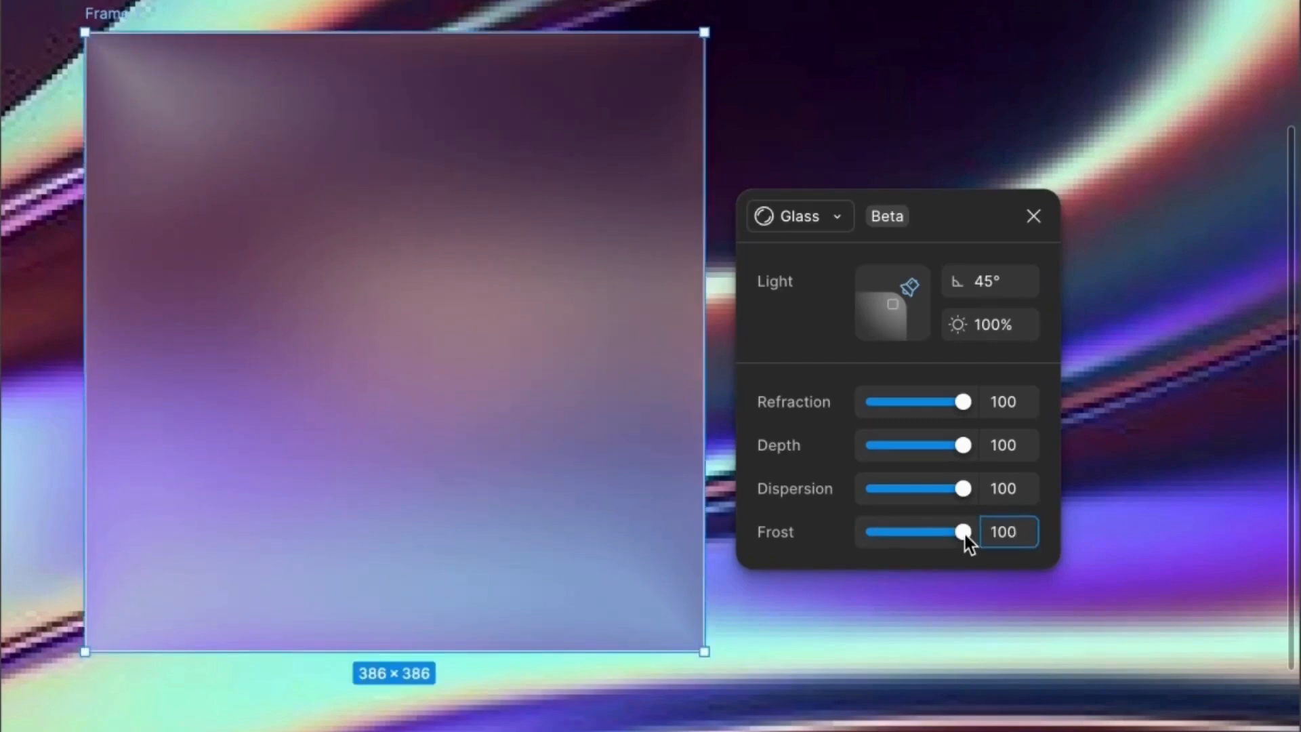
{"action": "left_click", "coordinate": [958, 530]}
{"action": "left_click_drag", "start_coordinate": [958, 531], "coordinate": [890, 535]}
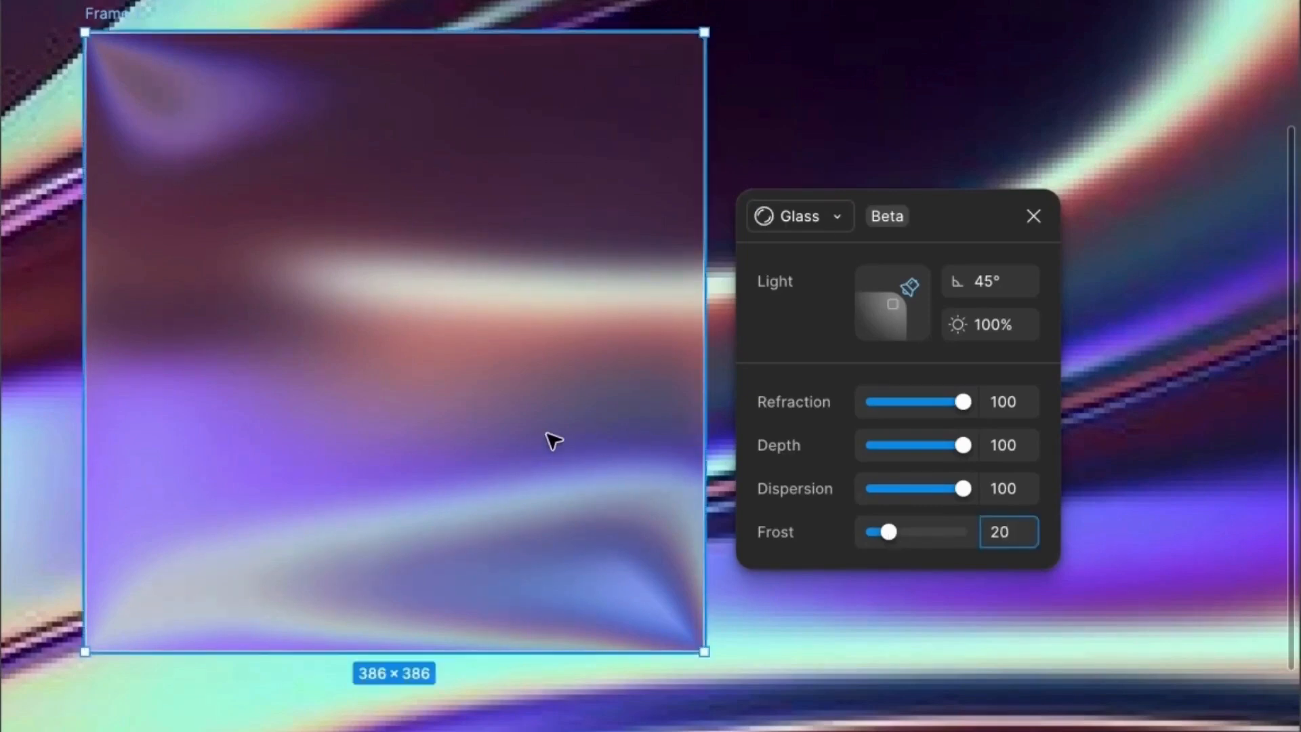
{"action": "scroll", "coordinate": [551, 441], "scroll_direction": "down", "scroll_amount": 5}
{"action": "left_click", "coordinate": [944, 220]}
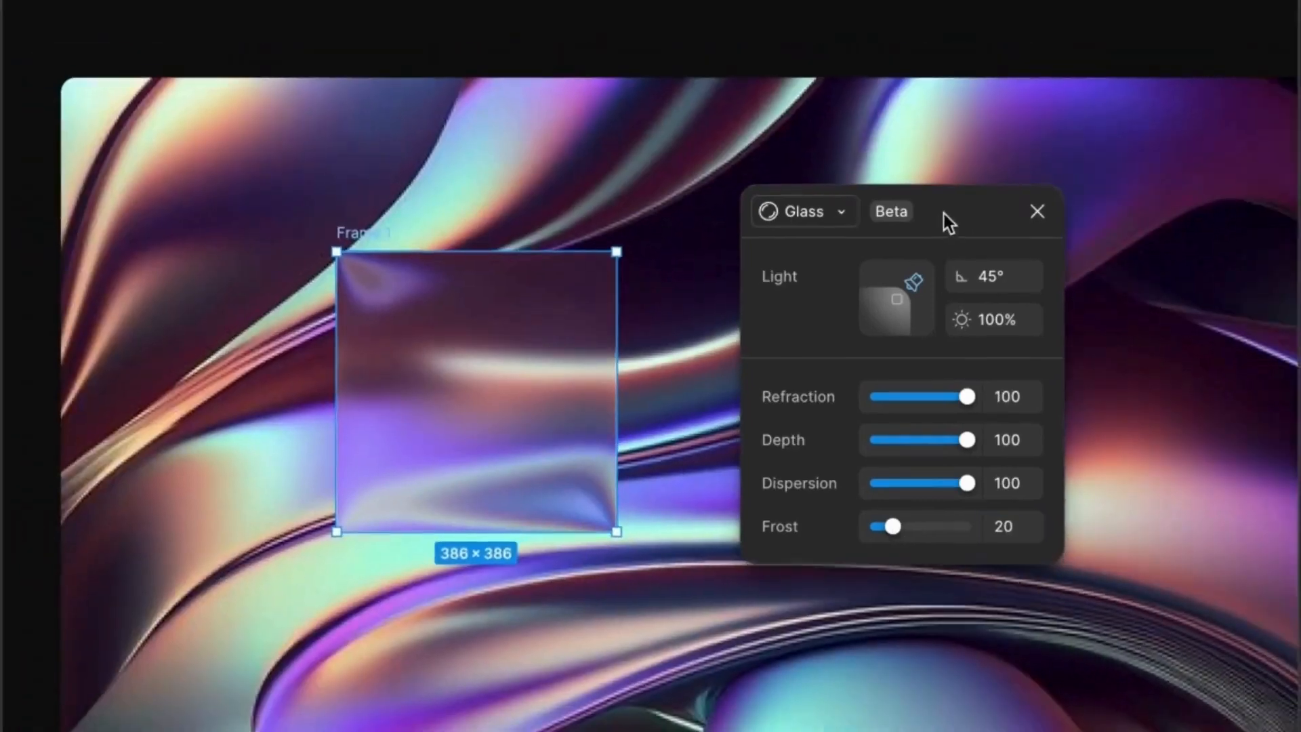
Step: Reposition the glass frame at about X 503, Y 866 and set its corner radius to 40
{"action": "left_click_drag", "start_coordinate": [551, 387], "coordinate": [513, 393]}
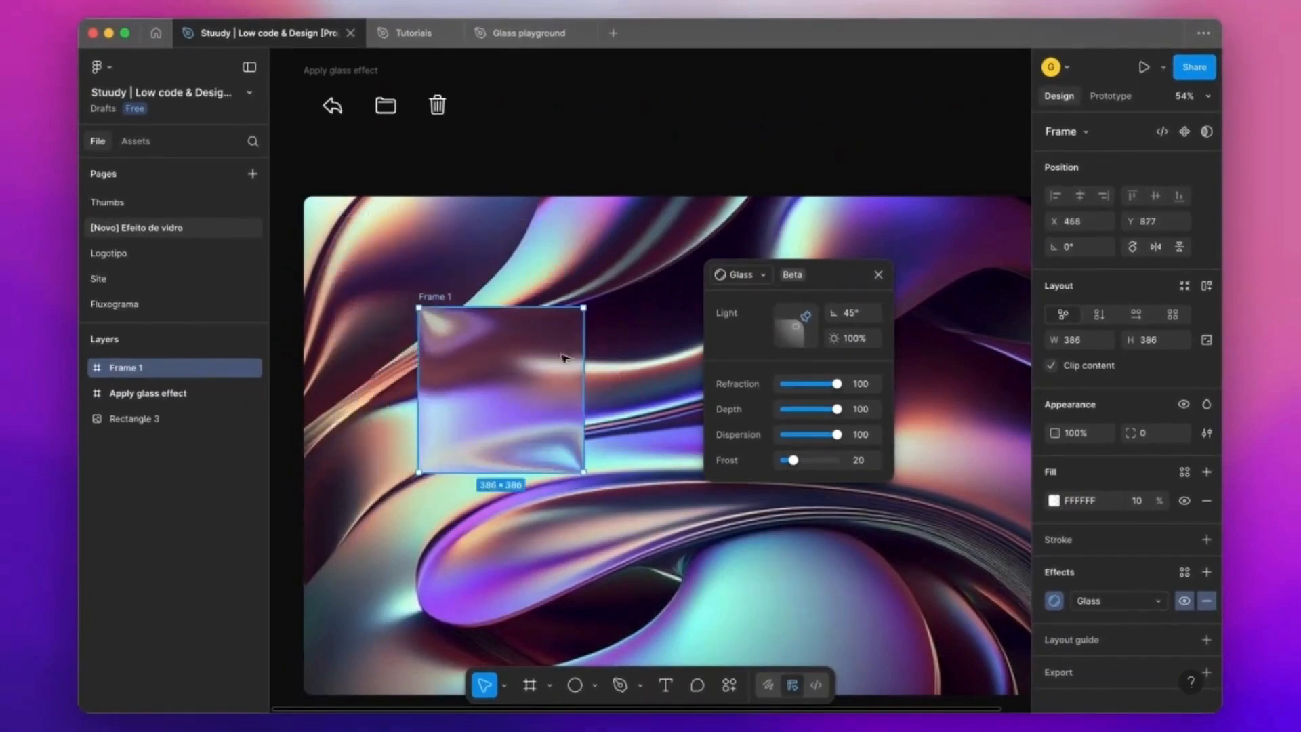
{"action": "left_click", "coordinate": [878, 275]}
{"action": "left_click_drag", "start_coordinate": [534, 381], "coordinate": [550, 377]}
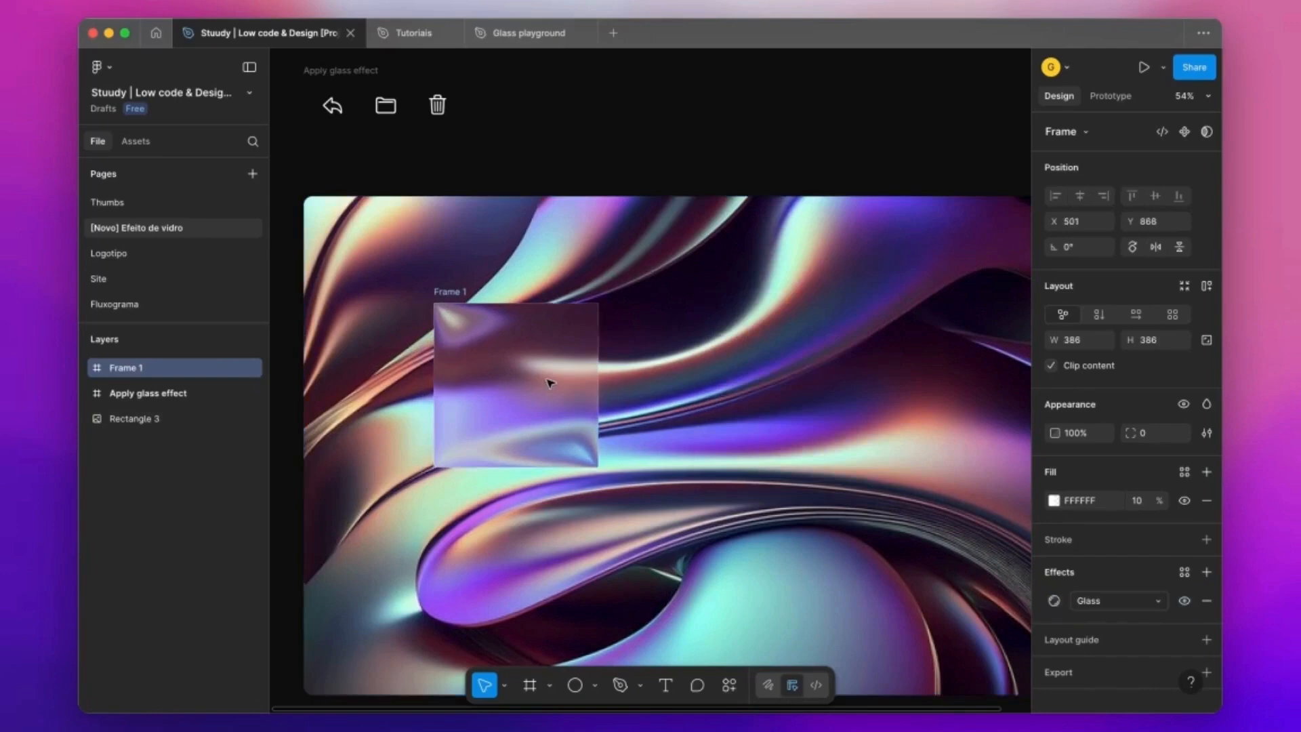
{"action": "left_click", "coordinate": [1157, 437]}
{"action": "type", "text": "40"}
{"action": "key", "text": "Return"}
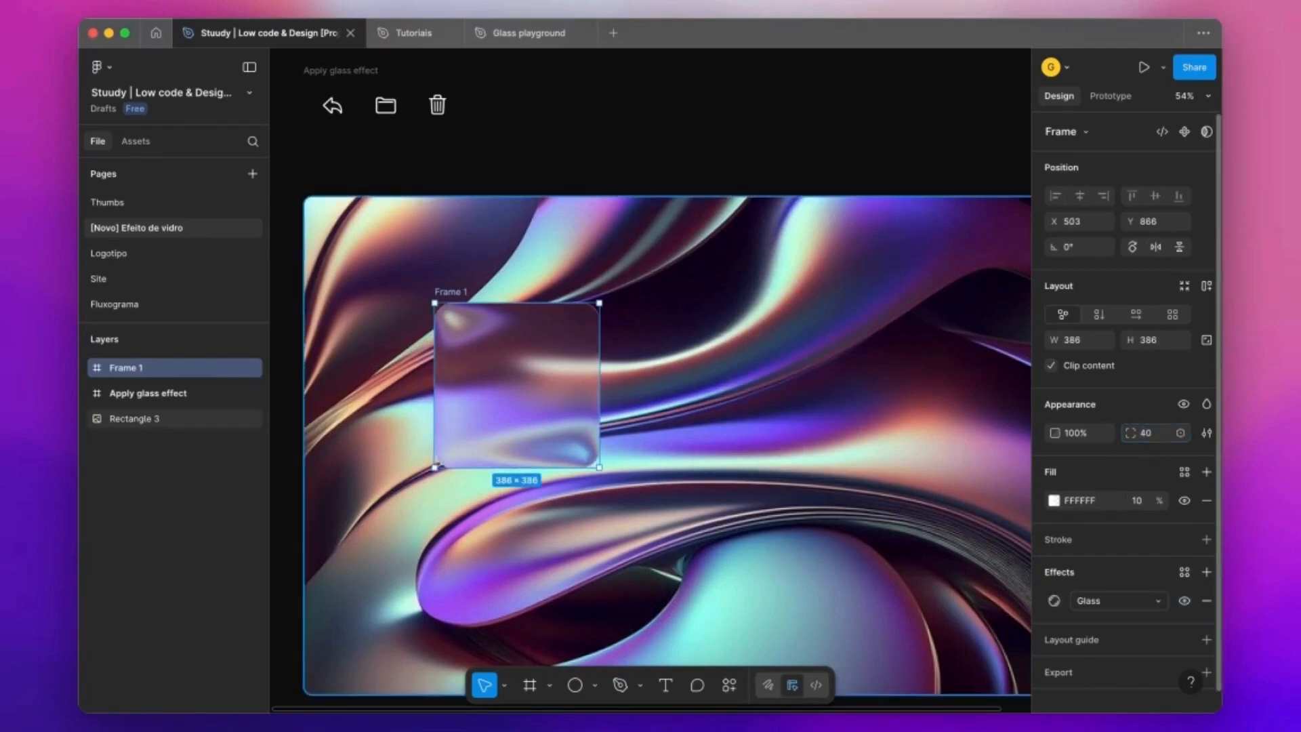
Step: Move the rounded glass frame lower and to the right over the image, to about X 575, Y 961
{"action": "left_click", "coordinate": [590, 122]}
{"action": "left_click", "coordinate": [554, 366]}
{"action": "left_click_drag", "start_coordinate": [554, 366], "coordinate": [576, 425]}
{"action": "left_click", "coordinate": [560, 160]}
{"action": "left_click_drag", "start_coordinate": [551, 149], "coordinate": [597, 153]}
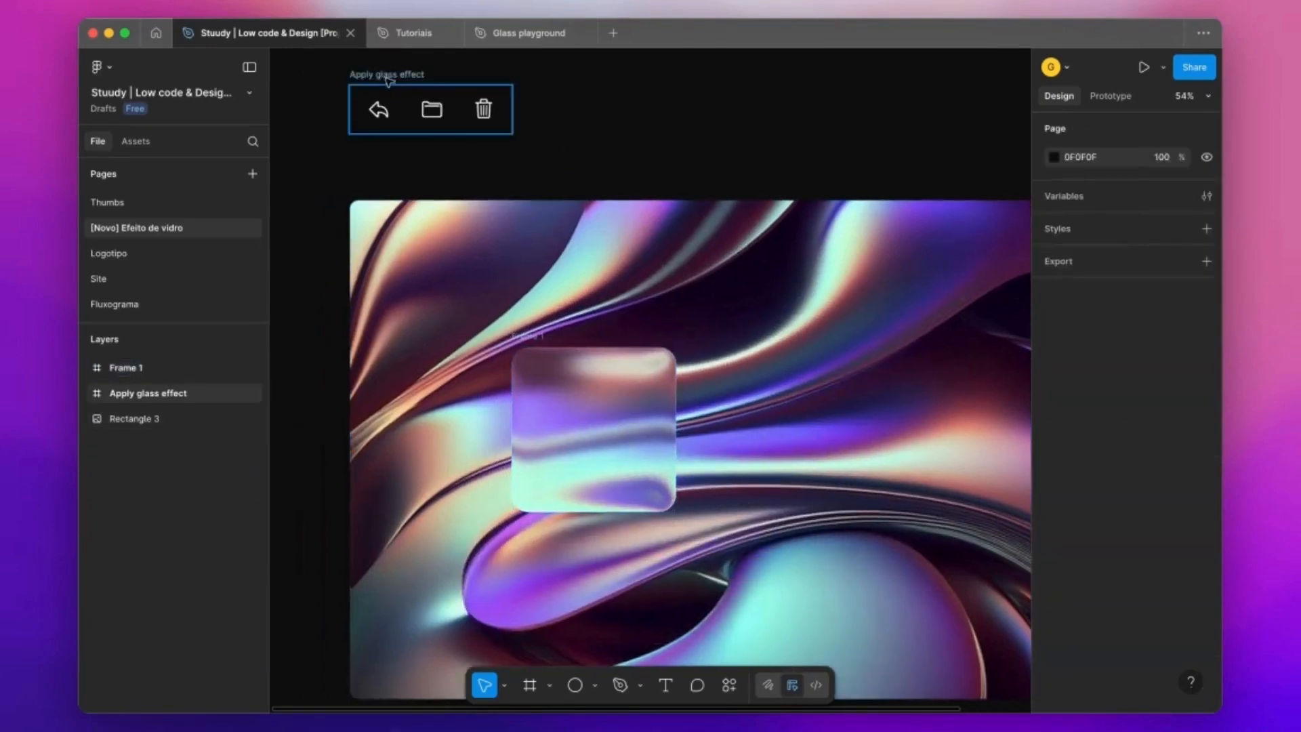
Step: Place the "Apply glass effect" icon frame on the image to the right of the glass frame, and select the glass frame
{"action": "left_click_drag", "start_coordinate": [389, 82], "coordinate": [779, 353]}
{"action": "left_click", "coordinate": [566, 409]}
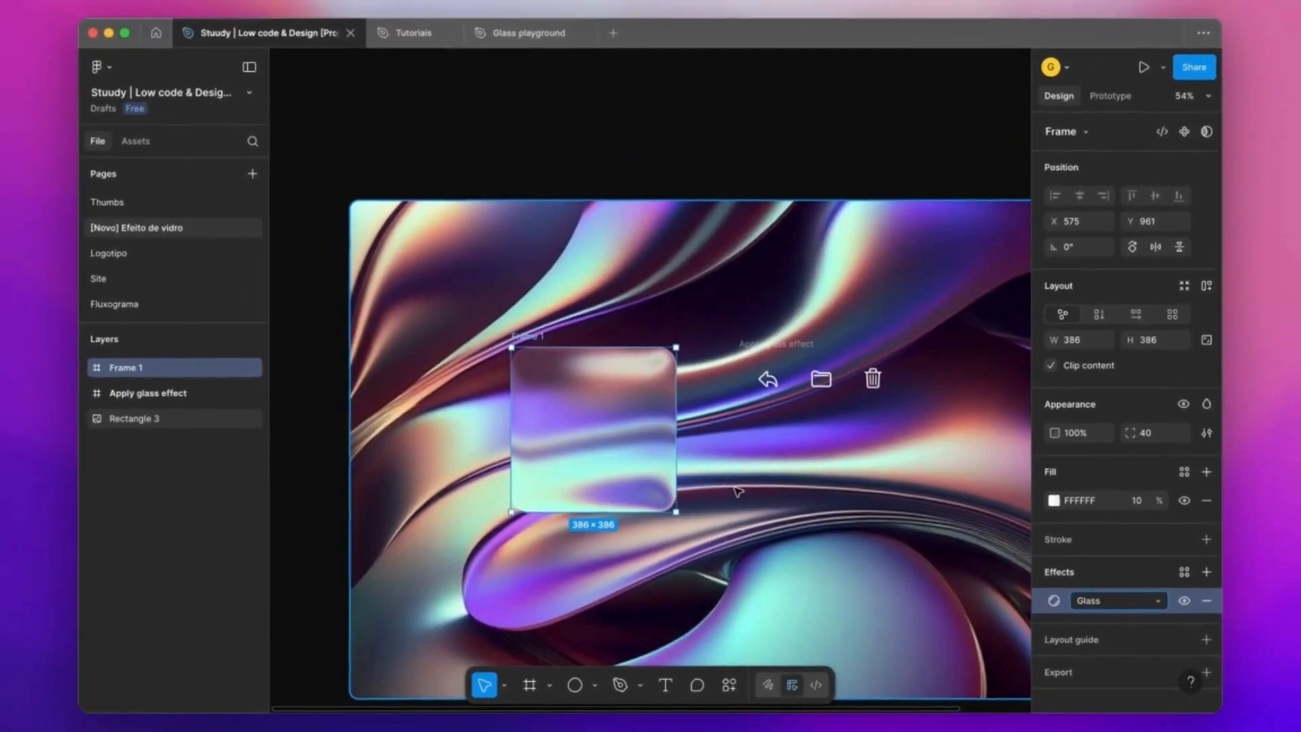
Step: Apply the copied Glass effect from the rounded glass frame to the "Apply glass effect" icon frame
{"action": "scroll", "coordinate": [739, 492], "scroll_direction": "right", "scroll_amount": 2}
{"action": "scroll", "coordinate": [738, 492], "scroll_direction": "down", "scroll_amount": 1}
{"action": "left_click", "coordinate": [725, 330]}
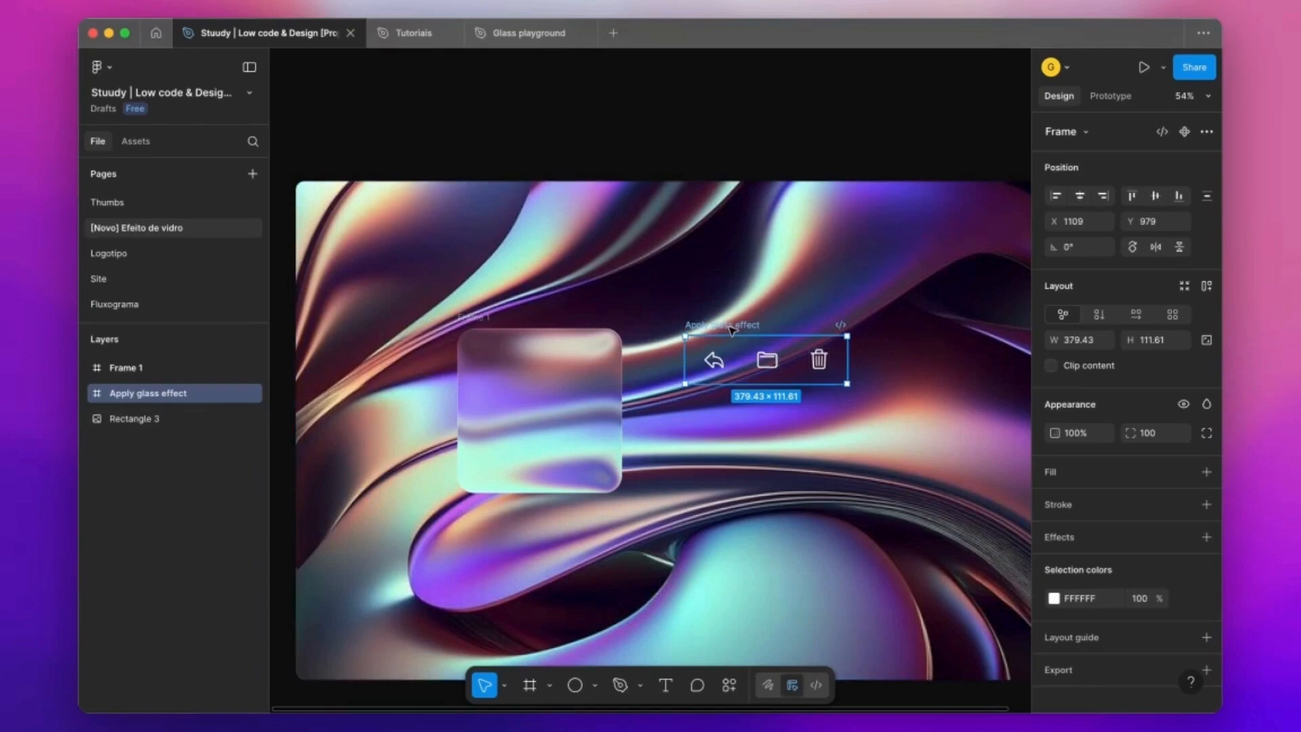
{"action": "key", "text": "alt+super+v"}
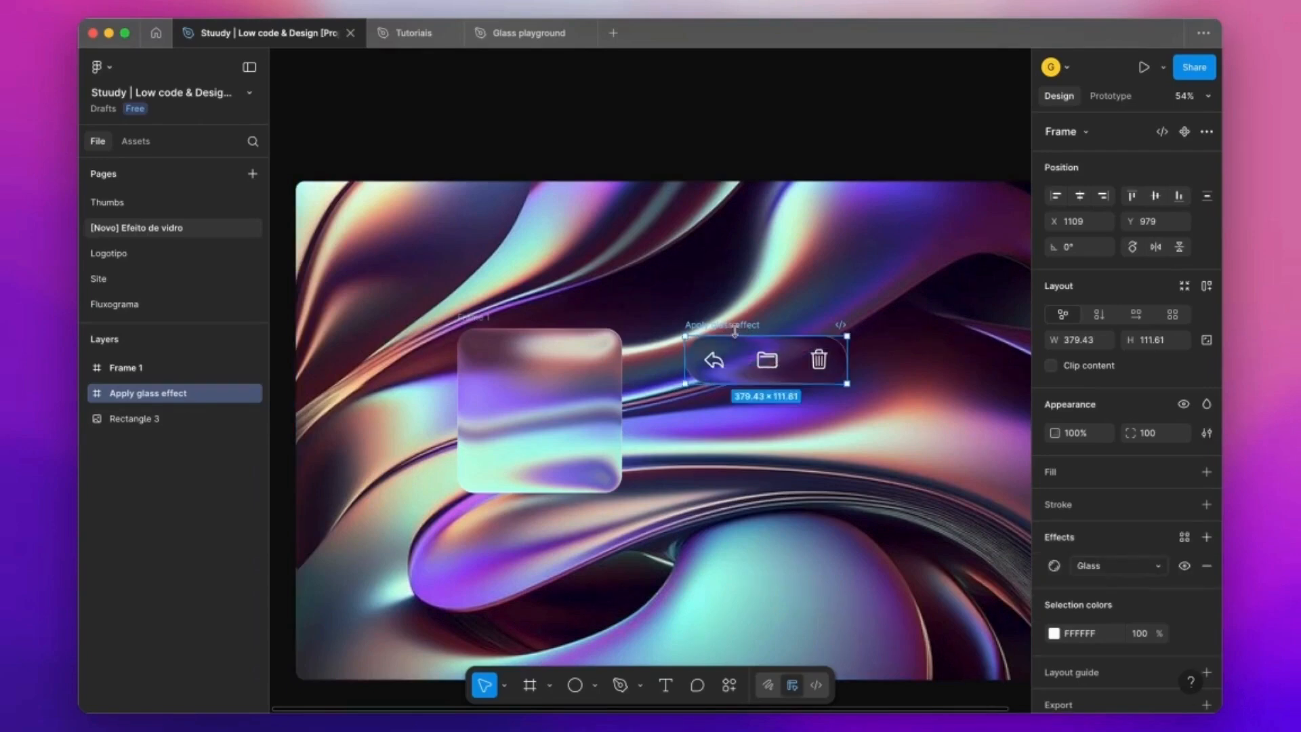
Step: Move the icon frame up to Y 961 so its top edge aligns with the glass frame, and clear the selection
{"action": "scroll", "coordinate": [729, 327], "scroll_direction": "up", "scroll_amount": 3}
{"action": "mouse_move", "coordinate": [728, 326]}
{"action": "left_mouse_down"}
{"action": "mouse_move", "coordinate": [735, 271]}
{"action": "mouse_move", "coordinate": [677, 236]}
{"action": "mouse_move", "coordinate": [434, 213]}
{"action": "mouse_move", "coordinate": [435, 198]}
{"action": "mouse_move", "coordinate": [554, 190]}
{"action": "mouse_move", "coordinate": [724, 330]}
{"action": "left_mouse_up"}
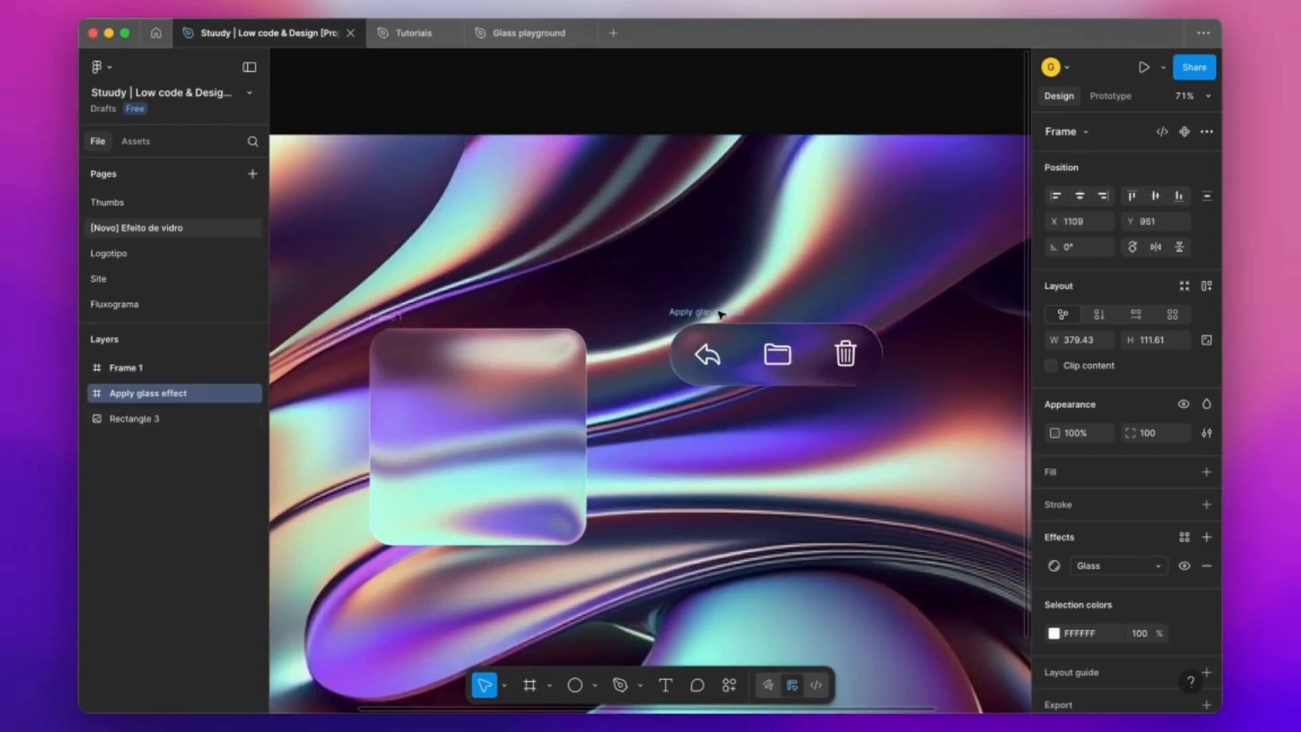
{"action": "left_click", "coordinate": [735, 130]}
{"action": "key", "text": "shift+1"}
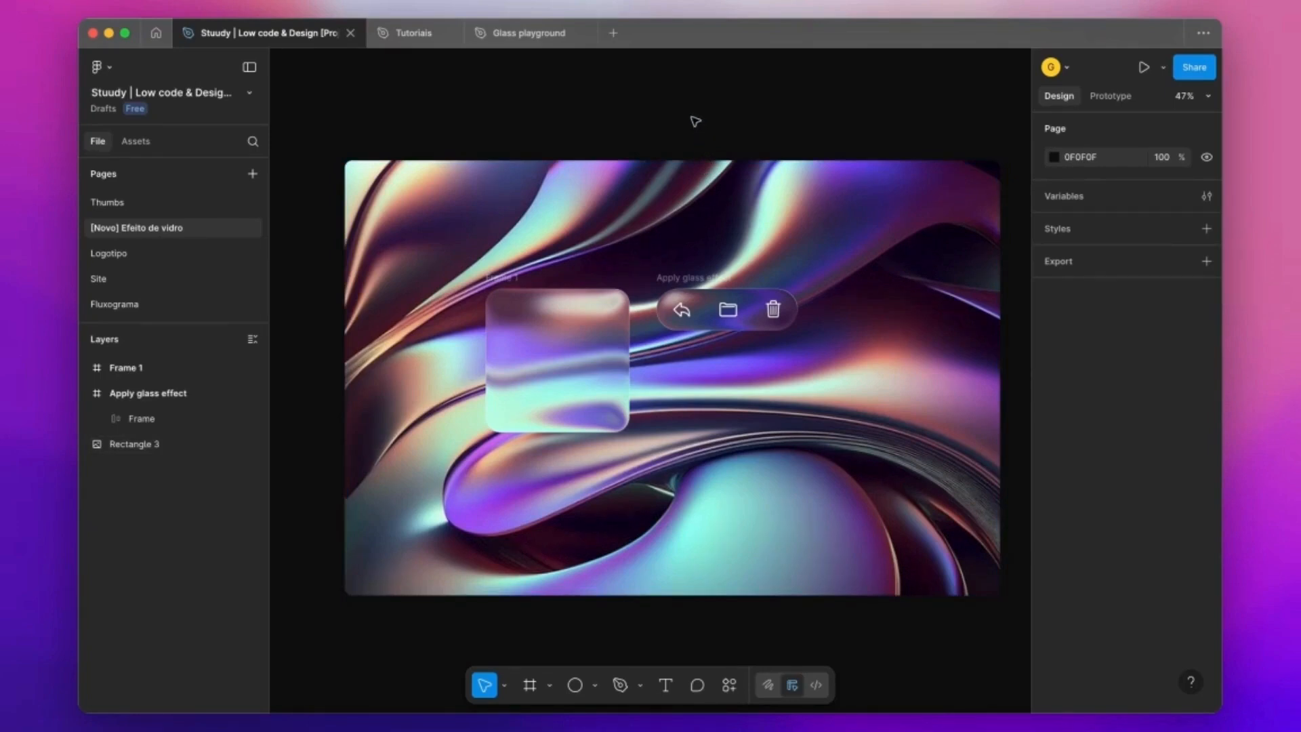
{"action": "left_click", "coordinate": [568, 340]}
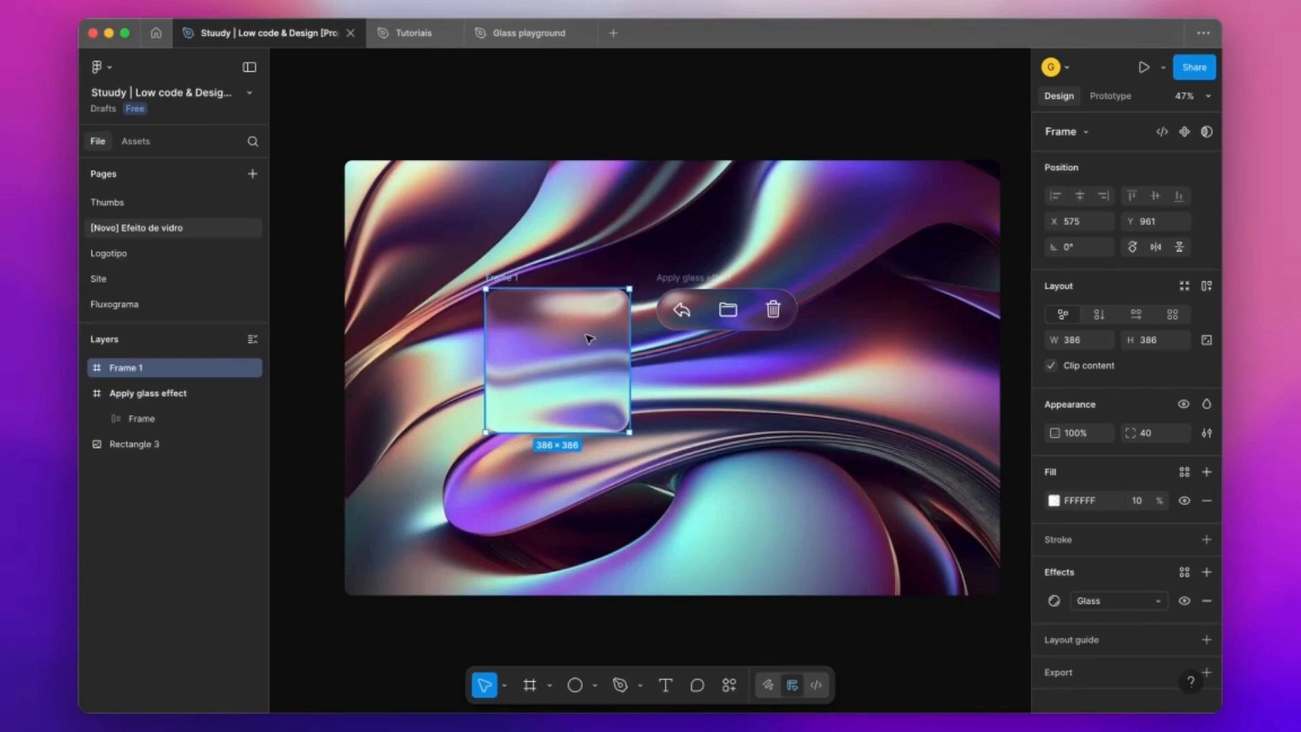
{"action": "scroll", "coordinate": [587, 337], "scroll_direction": "down", "scroll_amount": 3}
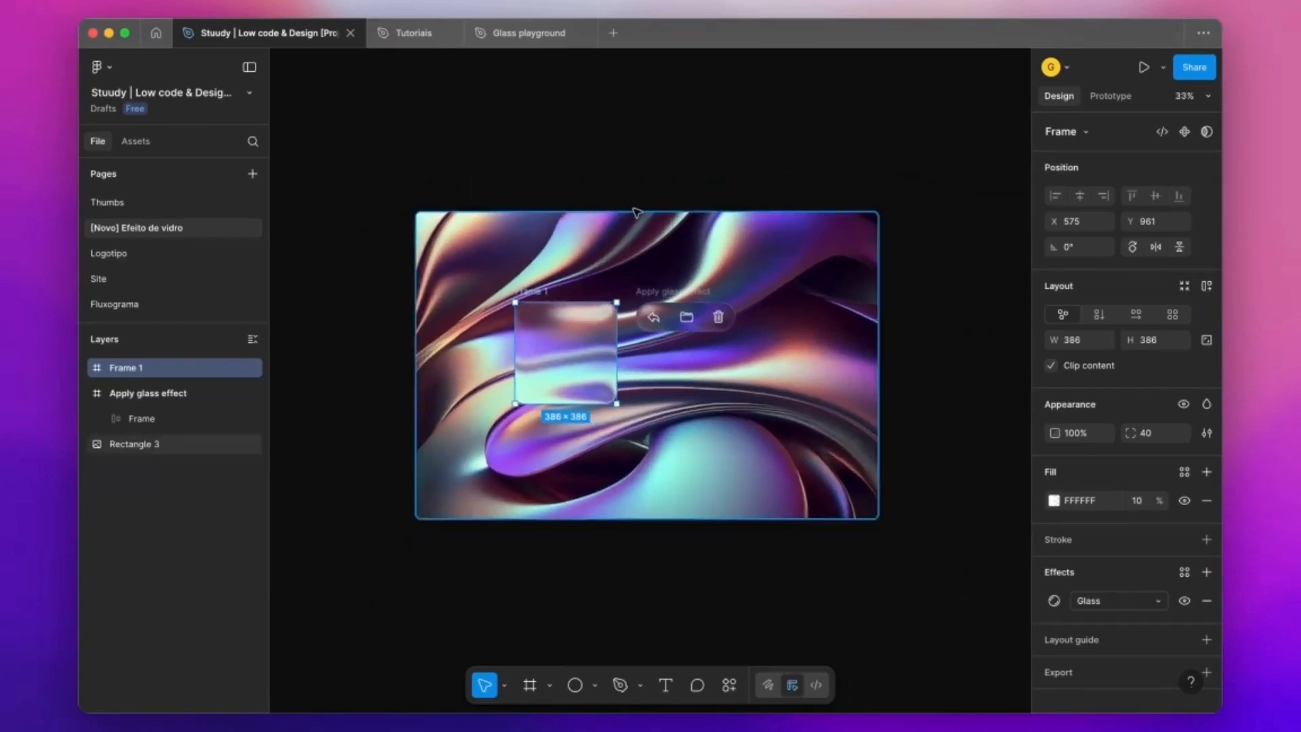
{"action": "left_click", "coordinate": [635, 173]}
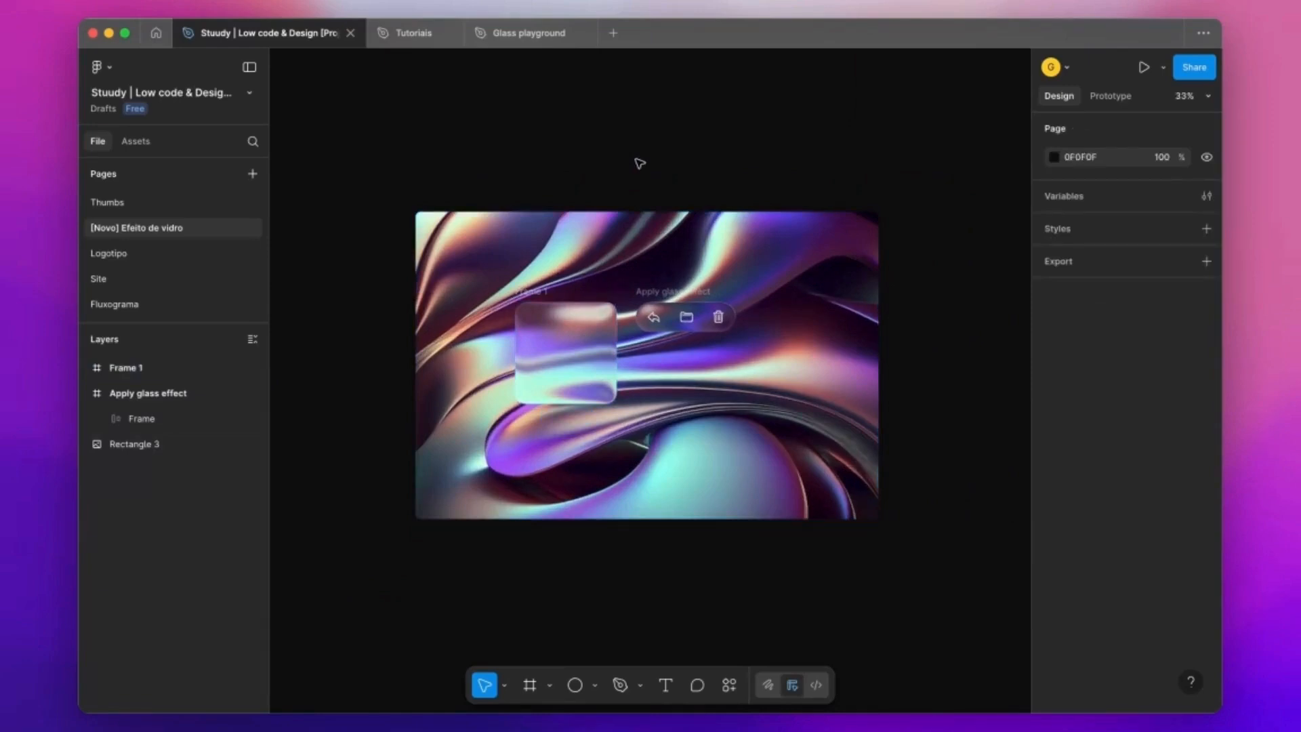
Step: Select the rounded square glass frame on the image
{"action": "scroll", "coordinate": [634, 333], "scroll_direction": "up", "scroll_amount": 2}
{"action": "left_click", "coordinate": [525, 337]}
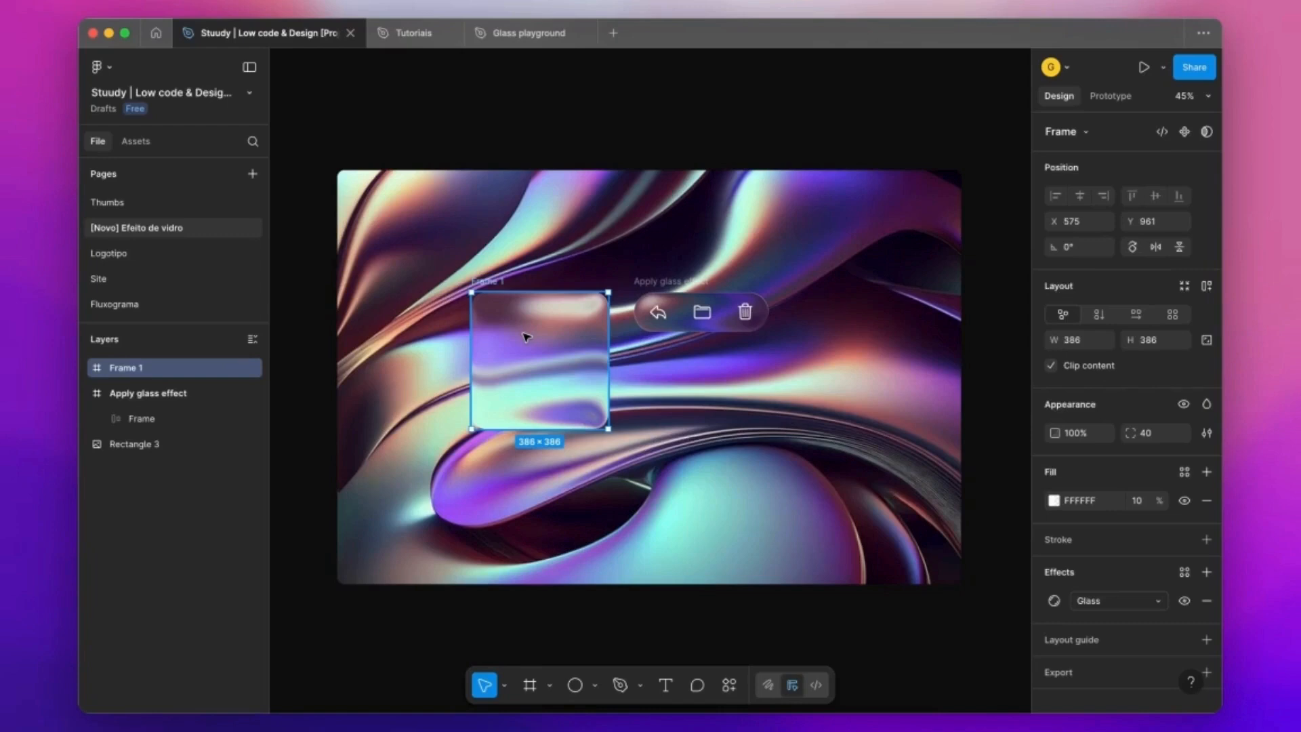